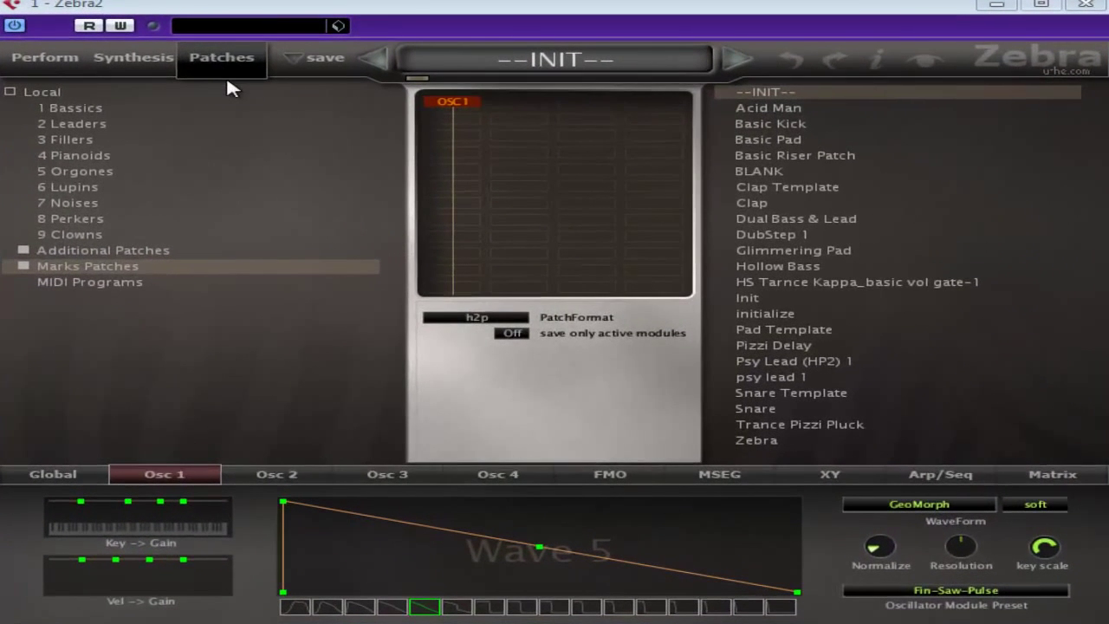
In the Synthesis view, set OSC1's Tune modulation source to LfoG1.
{"action": "left_click", "coordinate": [774, 88]}
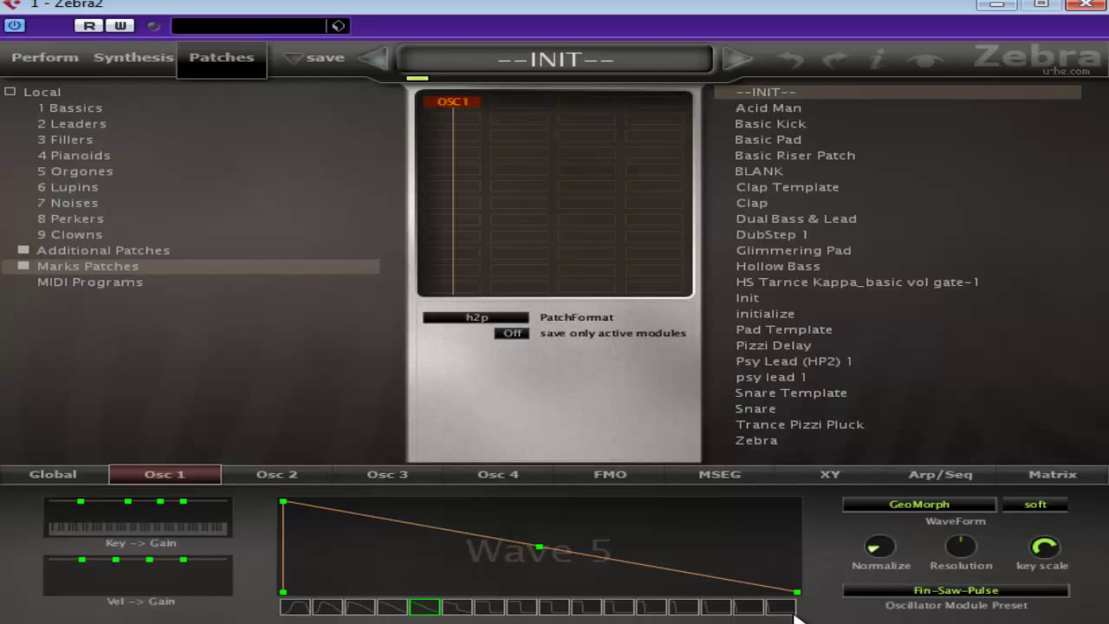
{"action": "left_click", "coordinate": [139, 59]}
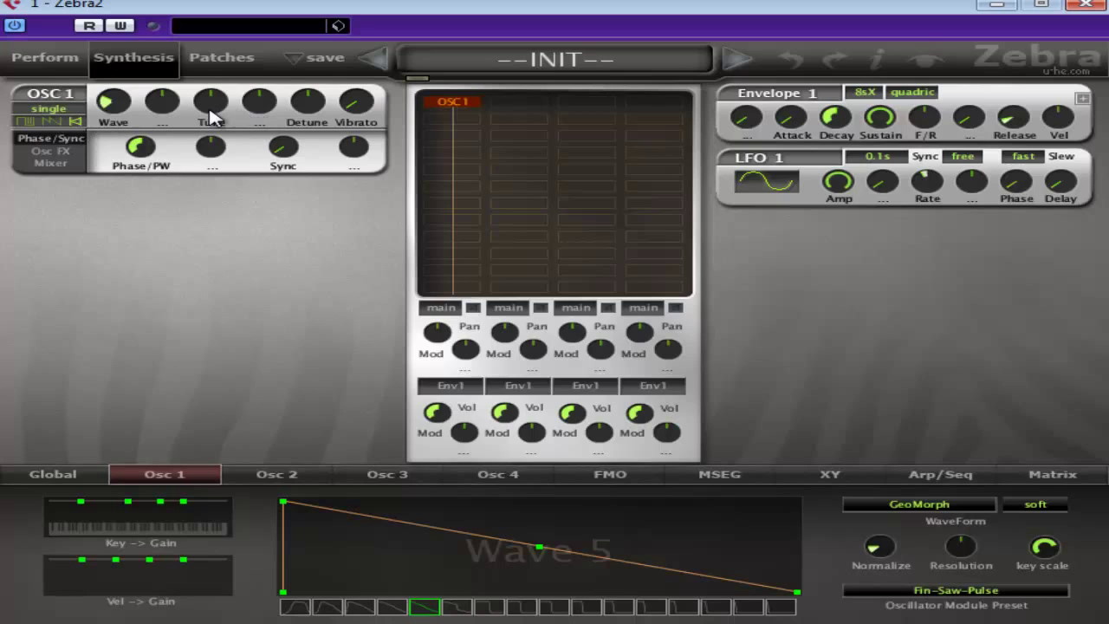
{"action": "left_click", "coordinate": [257, 120]}
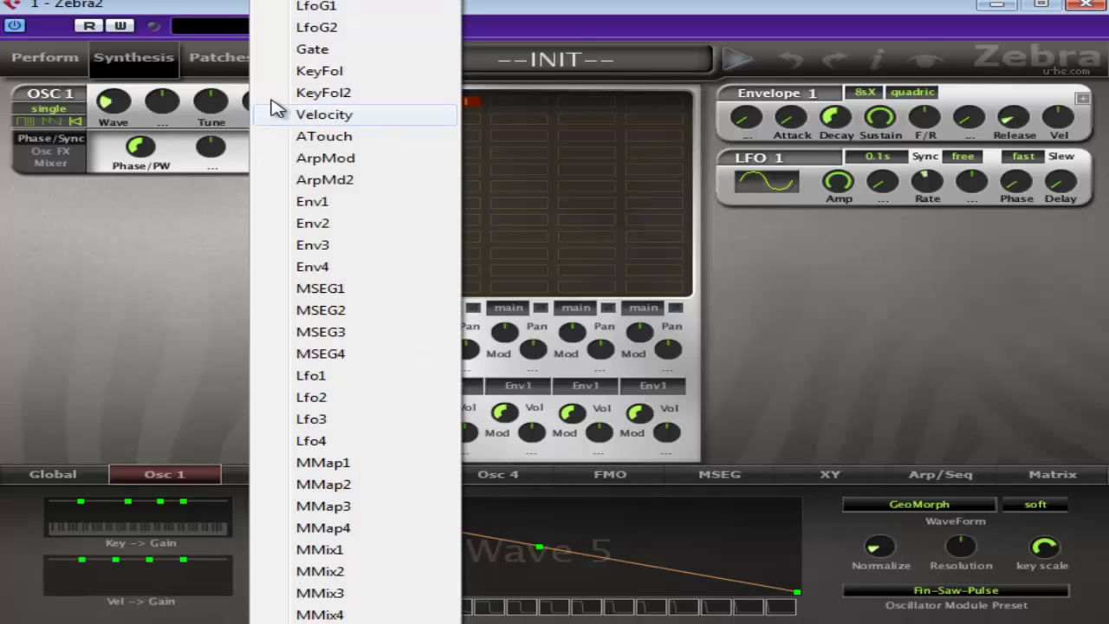
{"action": "left_click", "coordinate": [328, 8]}
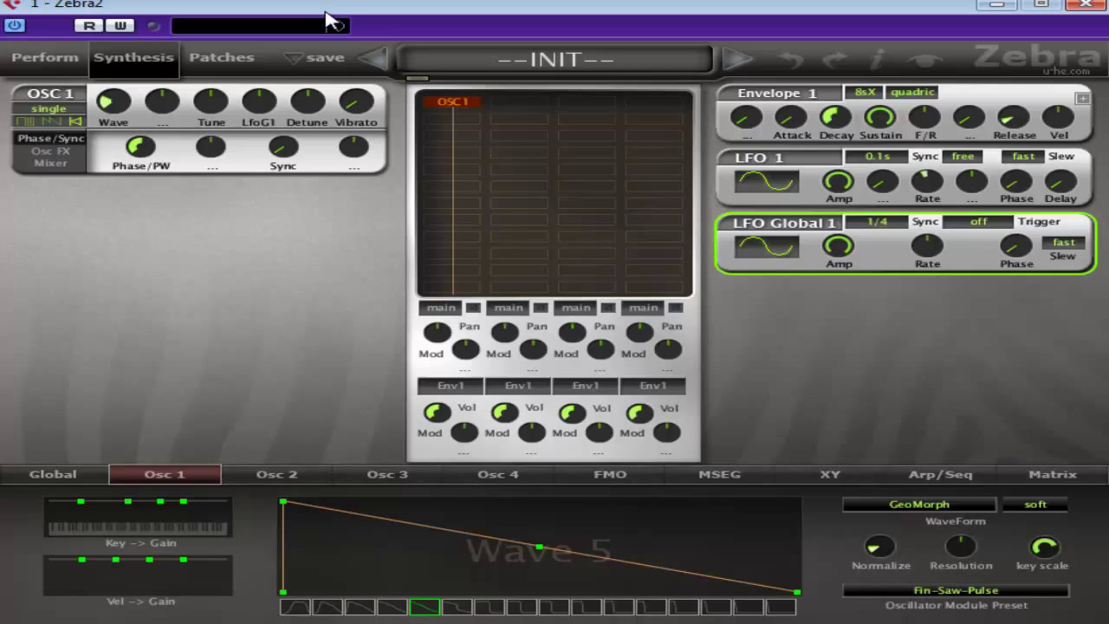
Add an FMO1 module to the grid slot below OSC1.
{"action": "left_click", "coordinate": [503, 149]}
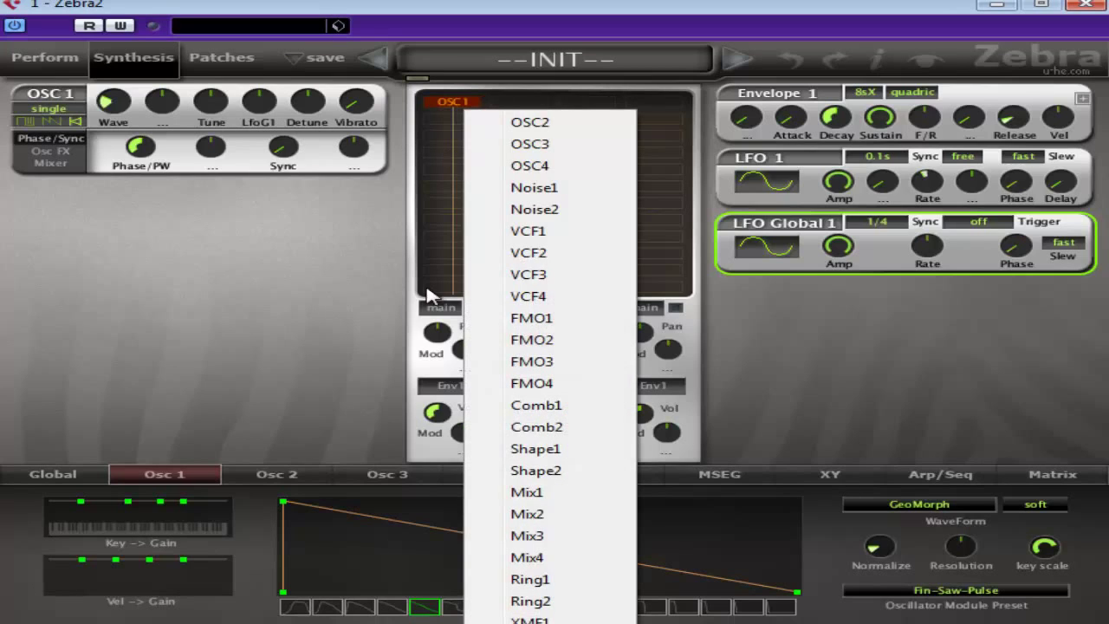
{"action": "left_click", "coordinate": [532, 318]}
{"action": "double_click", "coordinate": [449, 151]}
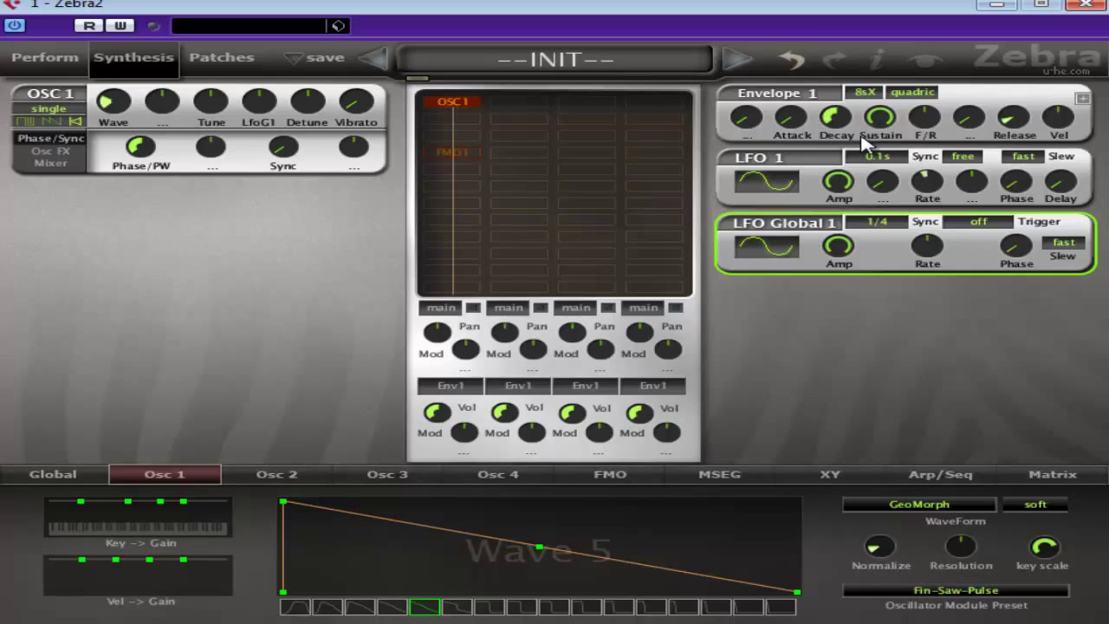
Lower Envelope 1 decay to about 18.50 and confirm LFO 1 rate reads 80.00.
{"action": "left_click_drag", "start_coordinate": [837, 152], "coordinate": [845, 178]}
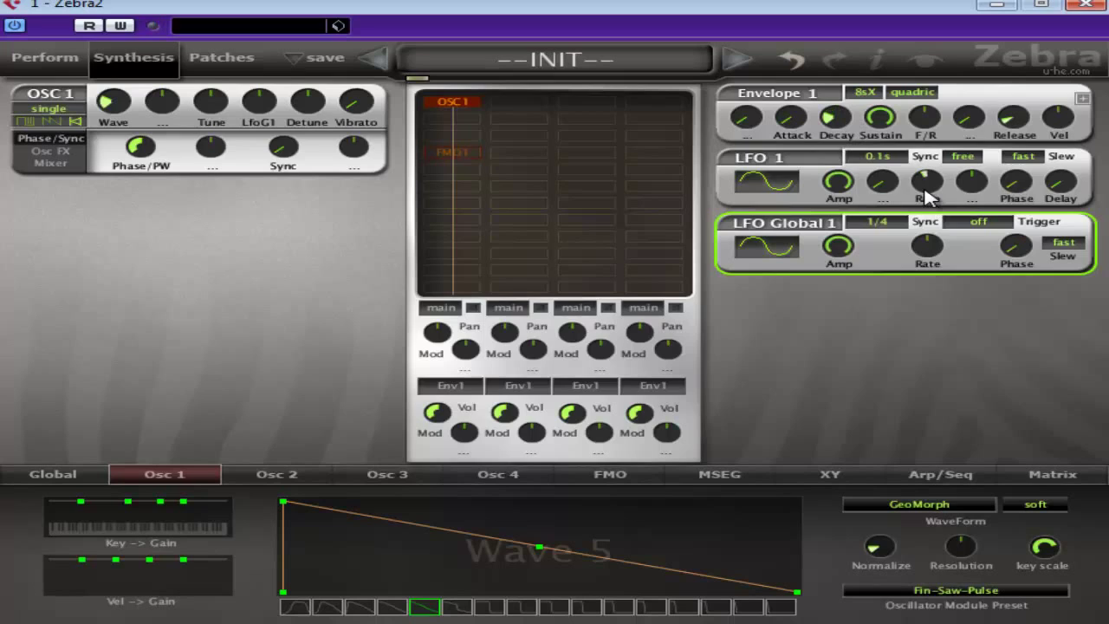
{"action": "left_click_drag", "start_coordinate": [854, 123], "coordinate": [841, 150]}
{"action": "left_click", "coordinate": [943, 194]}
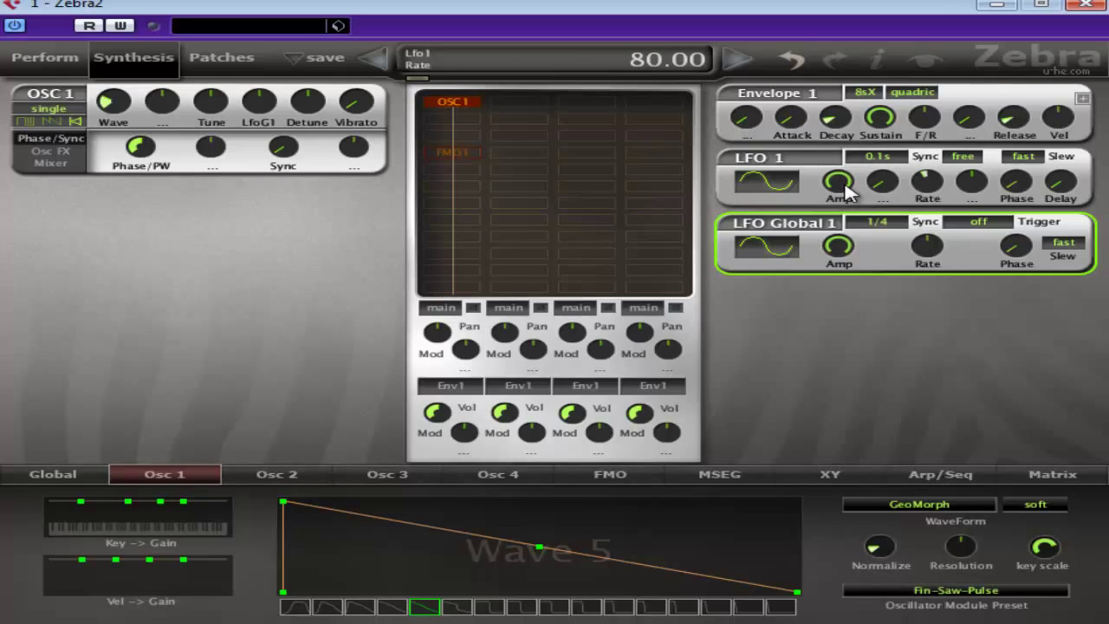
{"action": "left_click", "coordinate": [933, 191]}
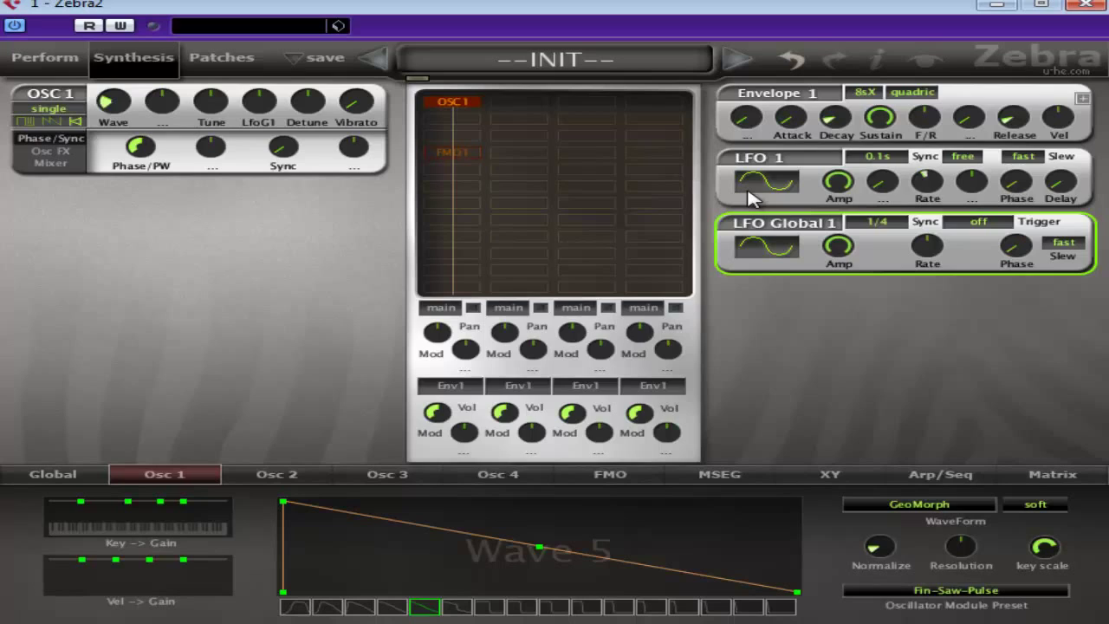
Set OSC1's LfoG1 tune depth to 48; make LFO Global 1 rand hold, 1/8 sync, rate ~114.
{"action": "left_click_drag", "start_coordinate": [258, 102], "coordinate": [259, 63]}
{"action": "left_click", "coordinate": [877, 234]}
{"action": "left_click", "coordinate": [1001, 259]}
{"action": "left_click", "coordinate": [773, 249]}
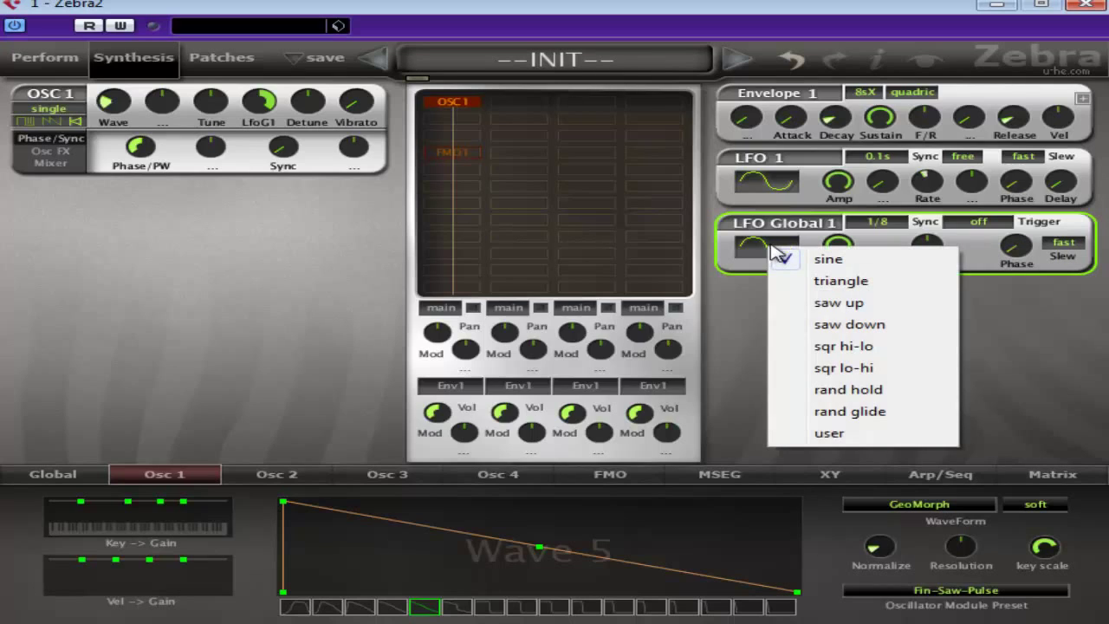
{"action": "left_click", "coordinate": [848, 390]}
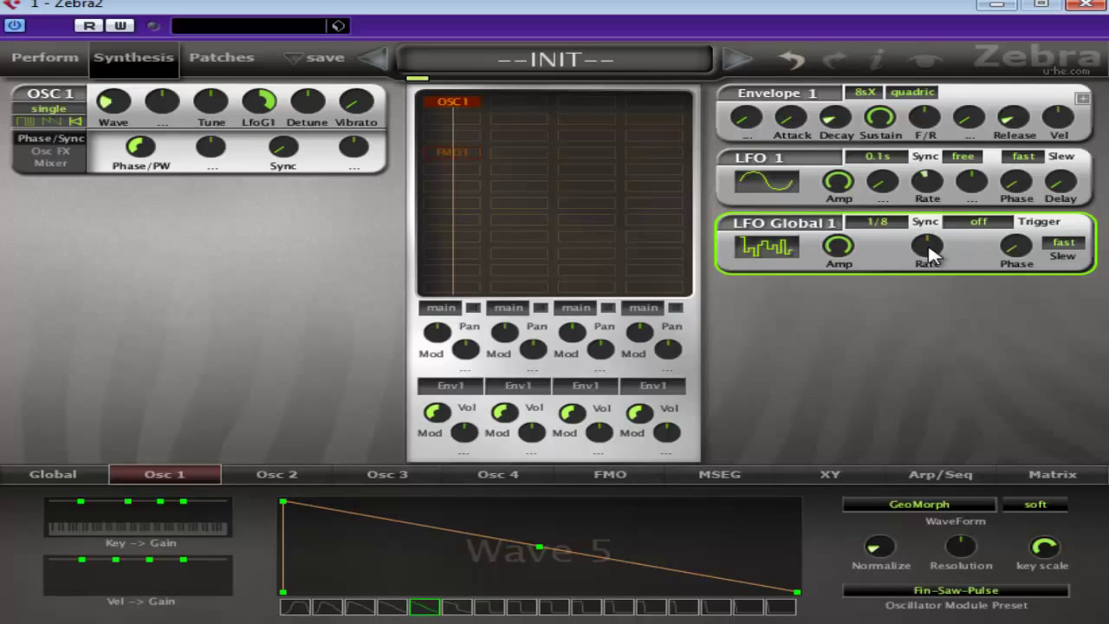
{"action": "scroll", "coordinate": [930, 251], "scroll_direction": "up", "scroll_amount": 6}
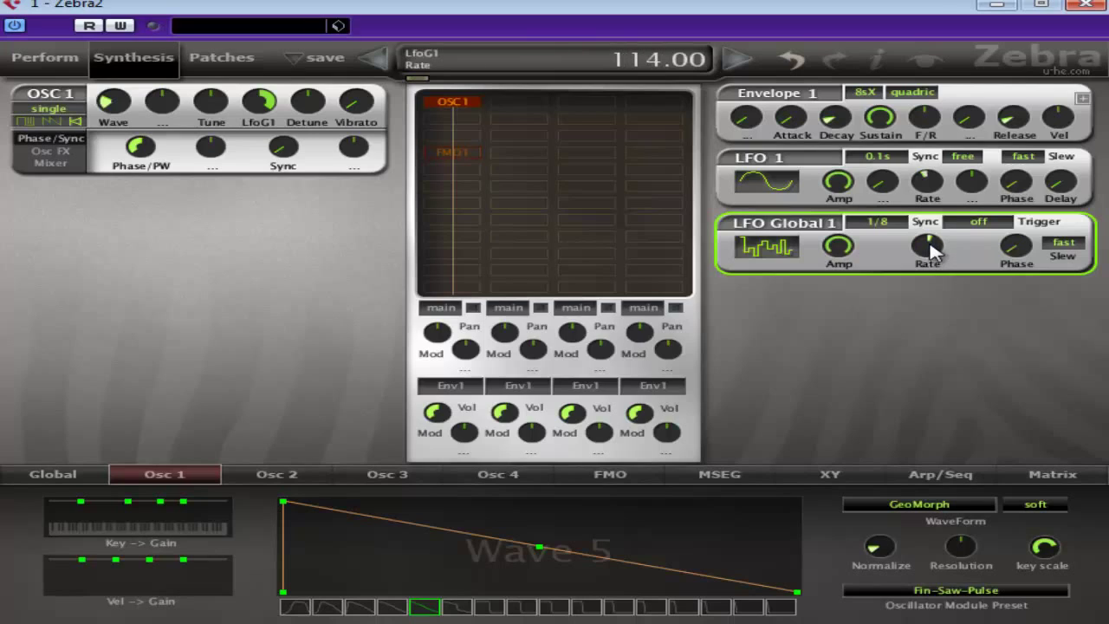
{"action": "mouse_move", "coordinate": [930, 245]}
{"action": "left_mouse_down"}
{"action": "mouse_move", "coordinate": [924, 210]}
{"action": "mouse_move", "coordinate": [923, 247]}
{"action": "left_mouse_up"}
{"action": "scroll", "coordinate": [924, 249], "scroll_direction": "down", "scroll_amount": 1}
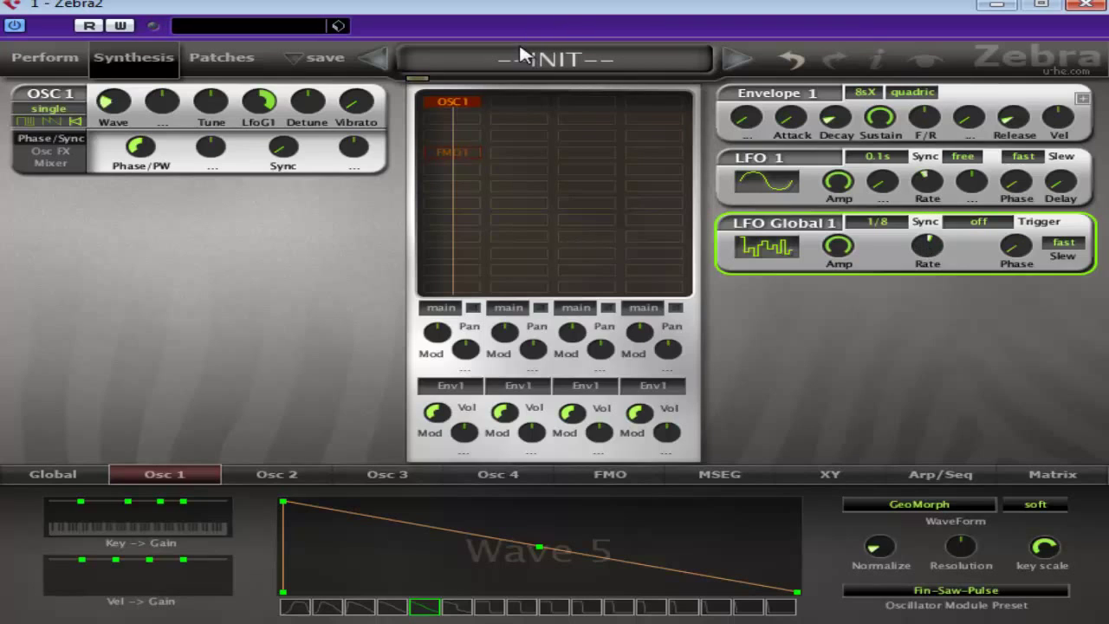
Switch the FMO1 module to FM self2 (+) mode.
{"action": "left_click", "coordinate": [453, 152]}
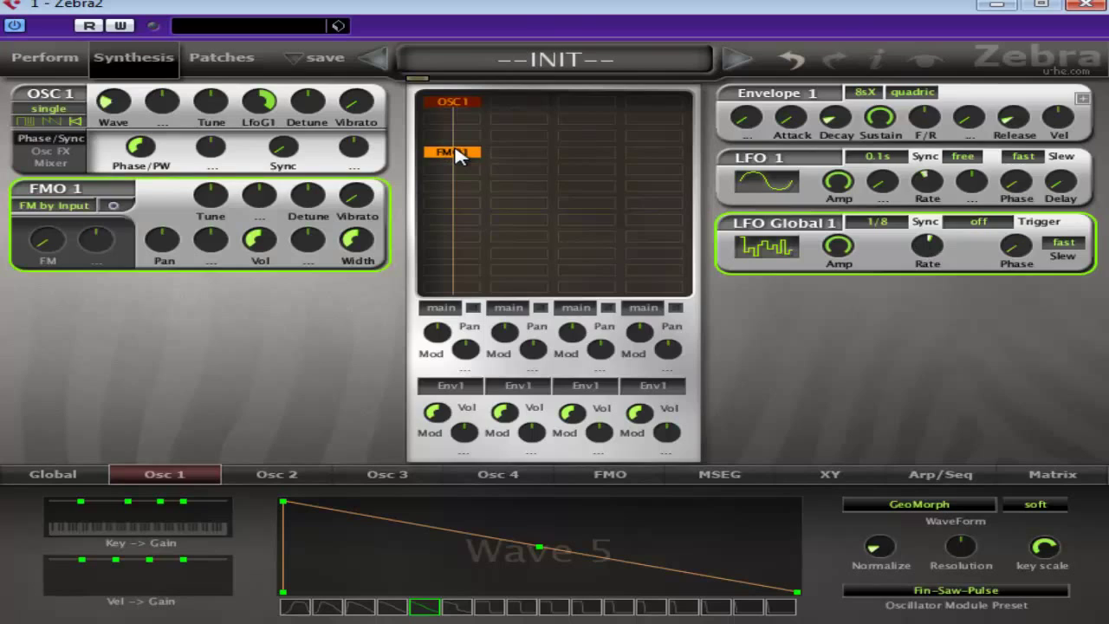
{"action": "left_click", "coordinate": [74, 207]}
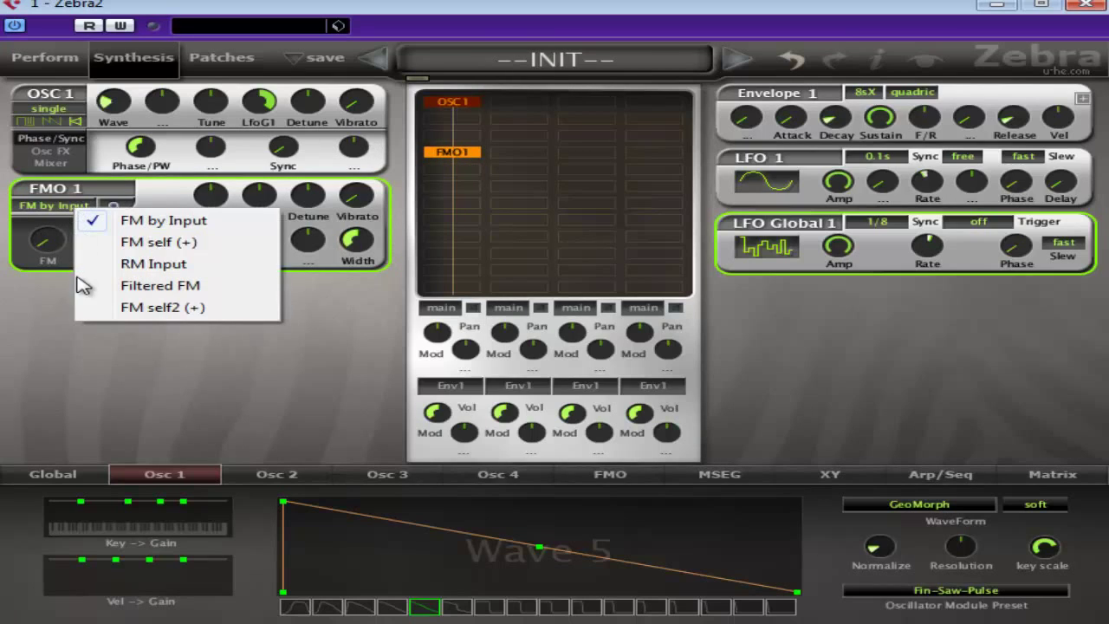
{"action": "left_click", "coordinate": [139, 309]}
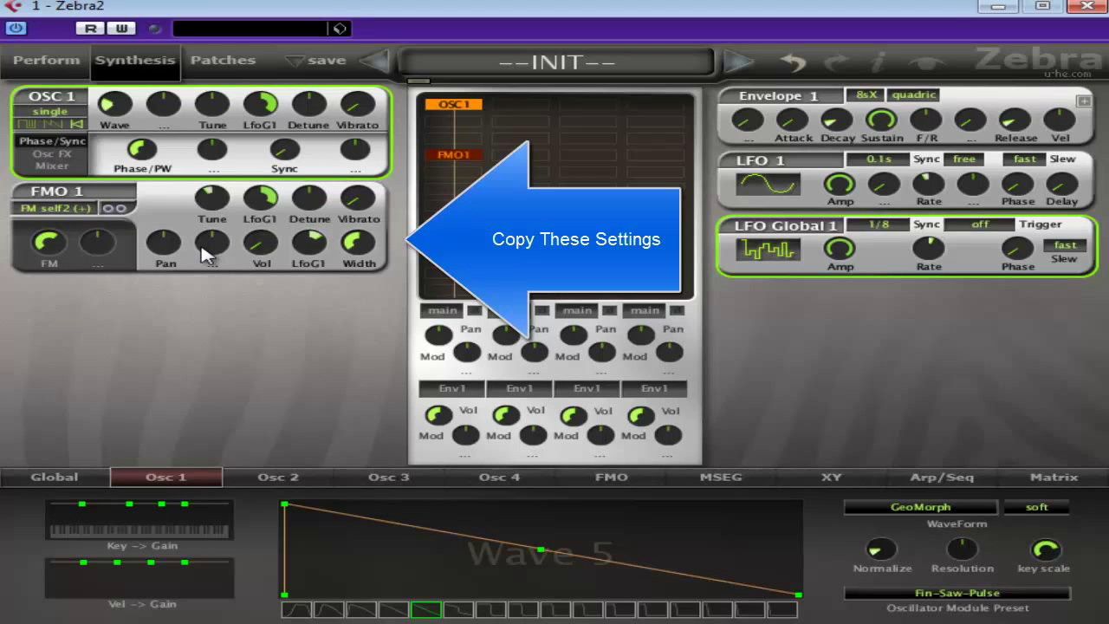
Route Lfo2 to LFO1 Rate in the first modulation matrix slot.
{"action": "left_click", "coordinate": [1094, 483]}
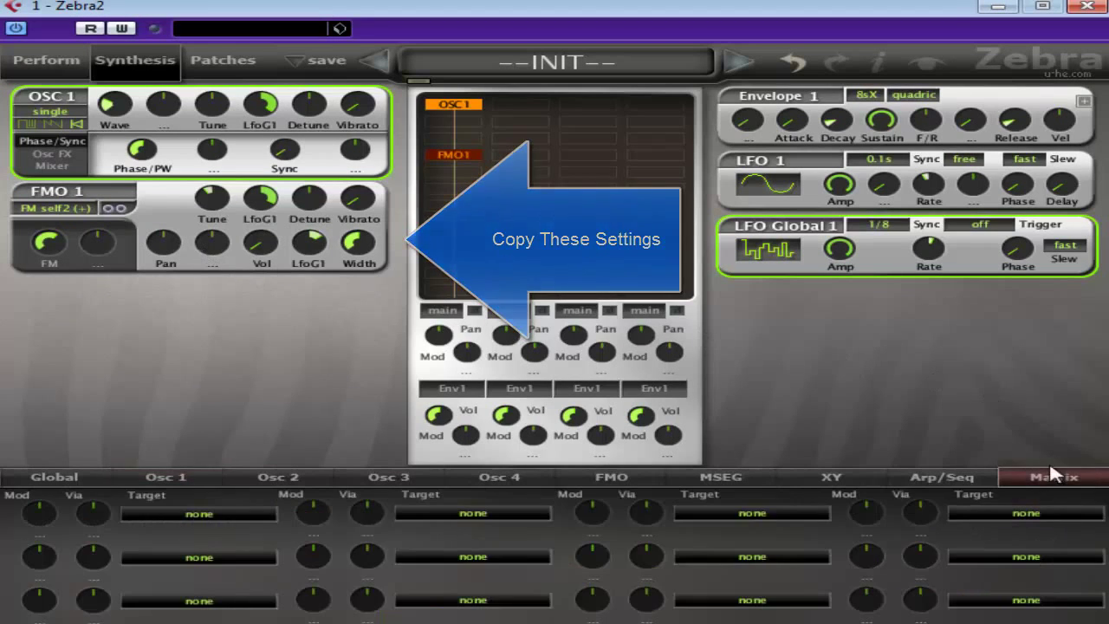
{"action": "left_click", "coordinate": [205, 515]}
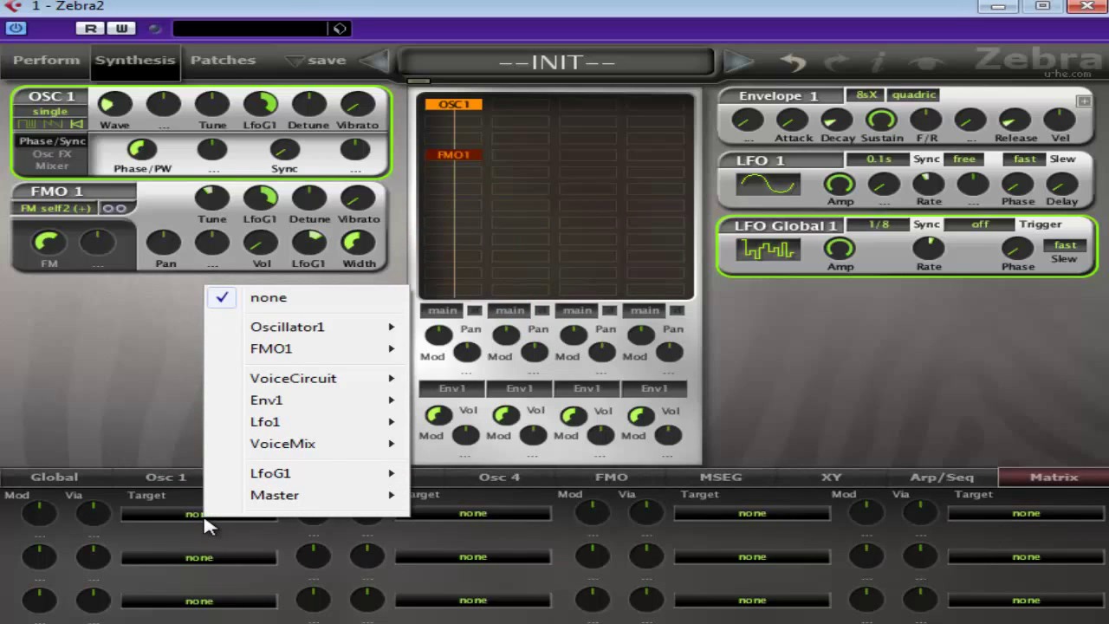
{"action": "mouse_move", "coordinate": [323, 431]}
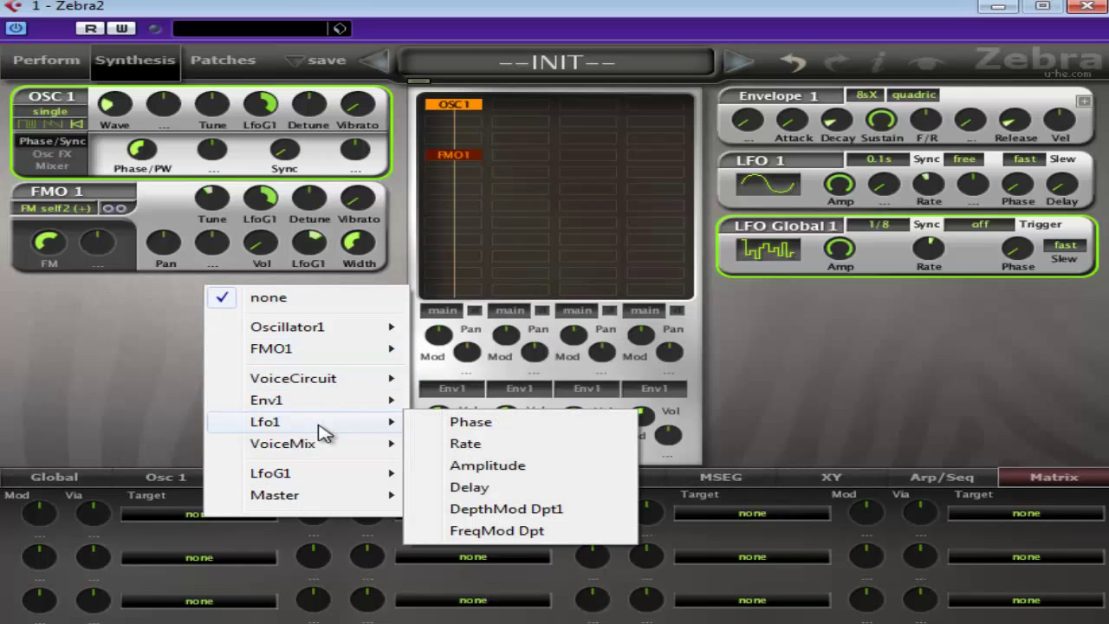
{"action": "left_click", "coordinate": [501, 445]}
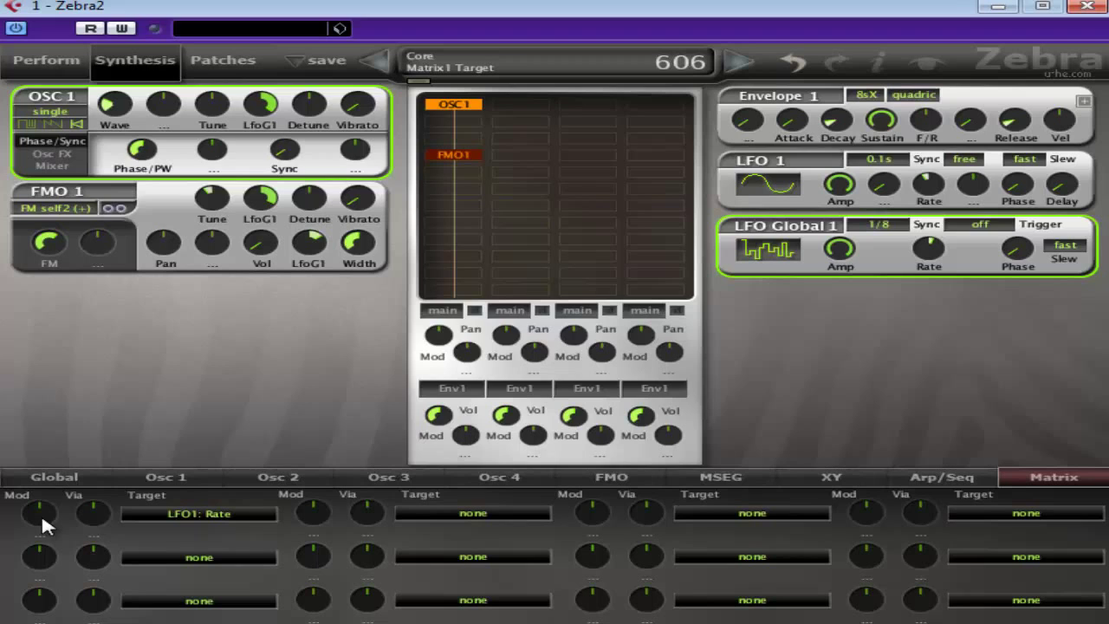
{"action": "left_click", "coordinate": [43, 514]}
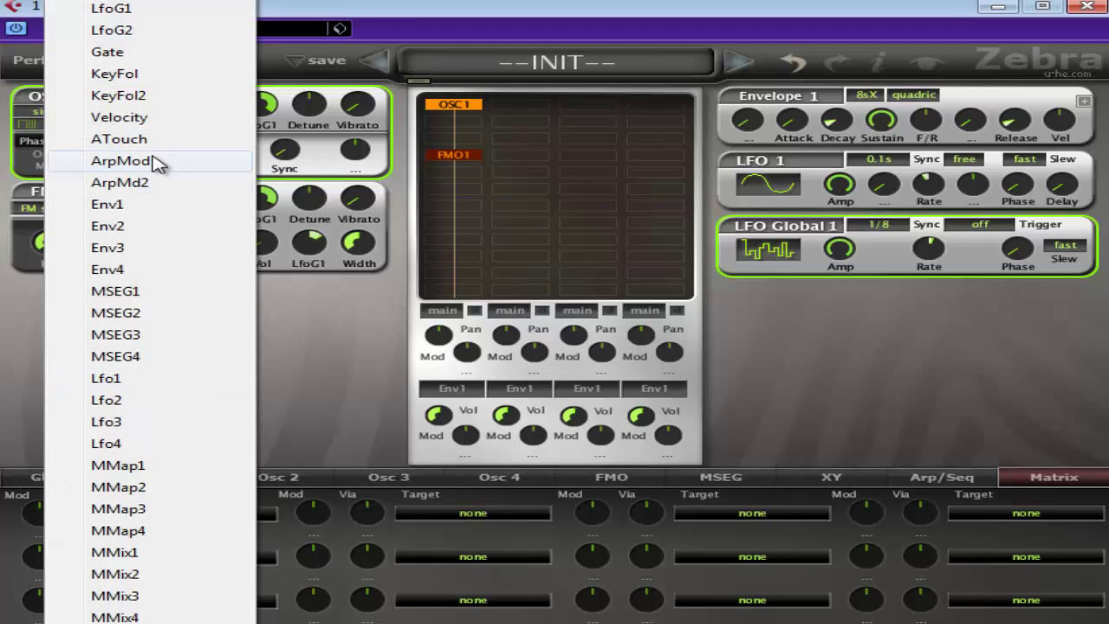
{"action": "left_click", "coordinate": [127, 399]}
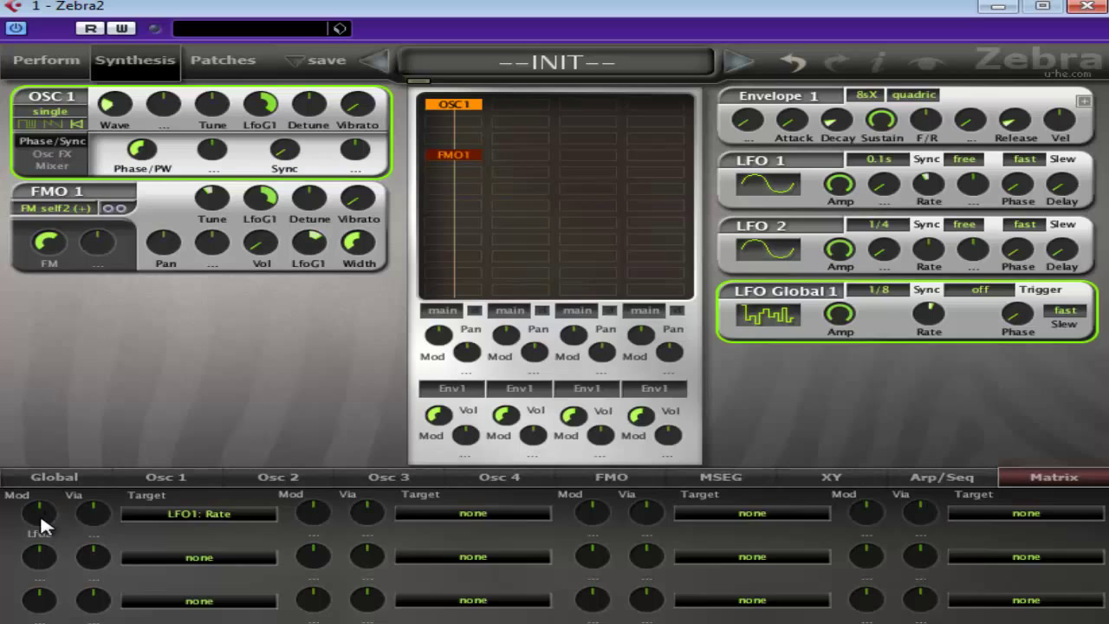
{"action": "left_click_drag", "start_coordinate": [40, 514], "coordinate": [40, 416]}
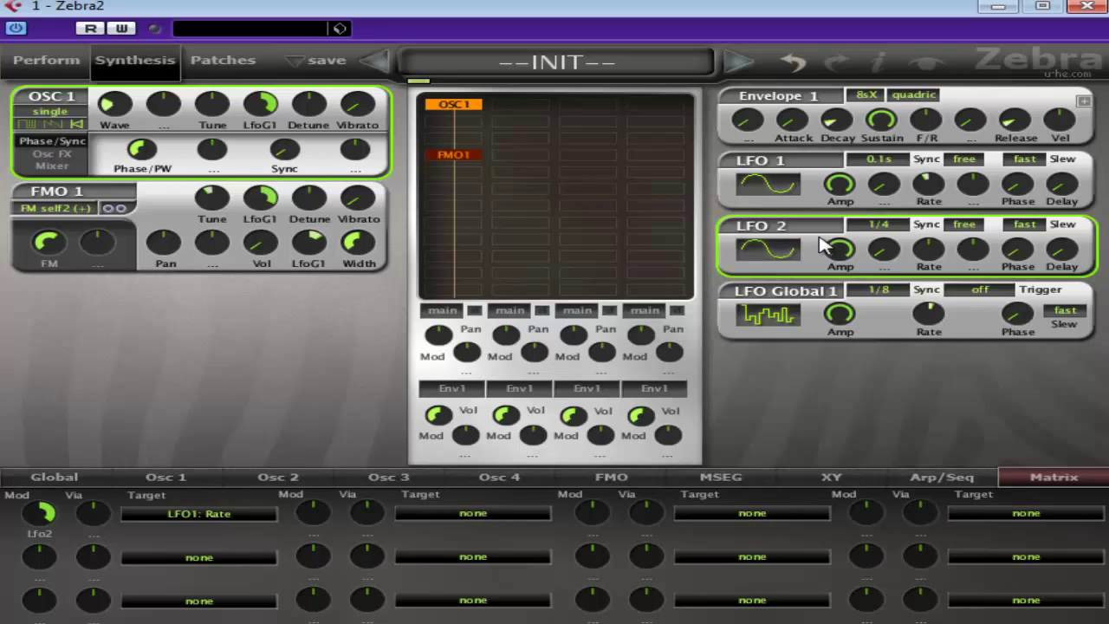
Sync LFO 2 to 1/16 with its rate around 104.
{"action": "left_click", "coordinate": [885, 225]}
{"action": "left_click", "coordinate": [778, 376]}
{"action": "left_click", "coordinate": [879, 225]}
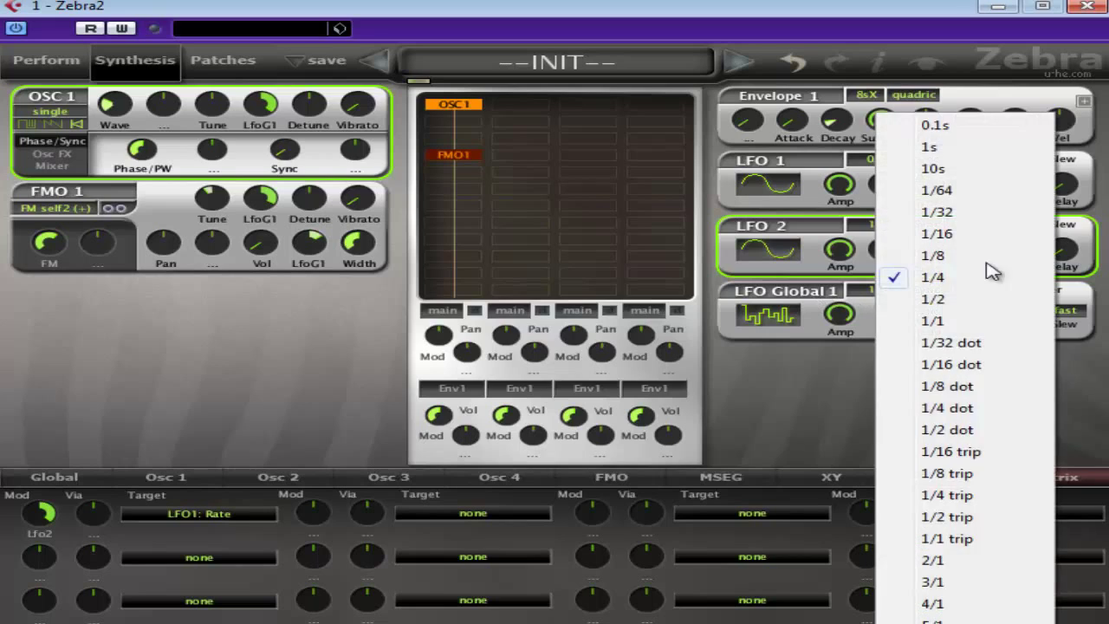
{"action": "left_click", "coordinate": [980, 234]}
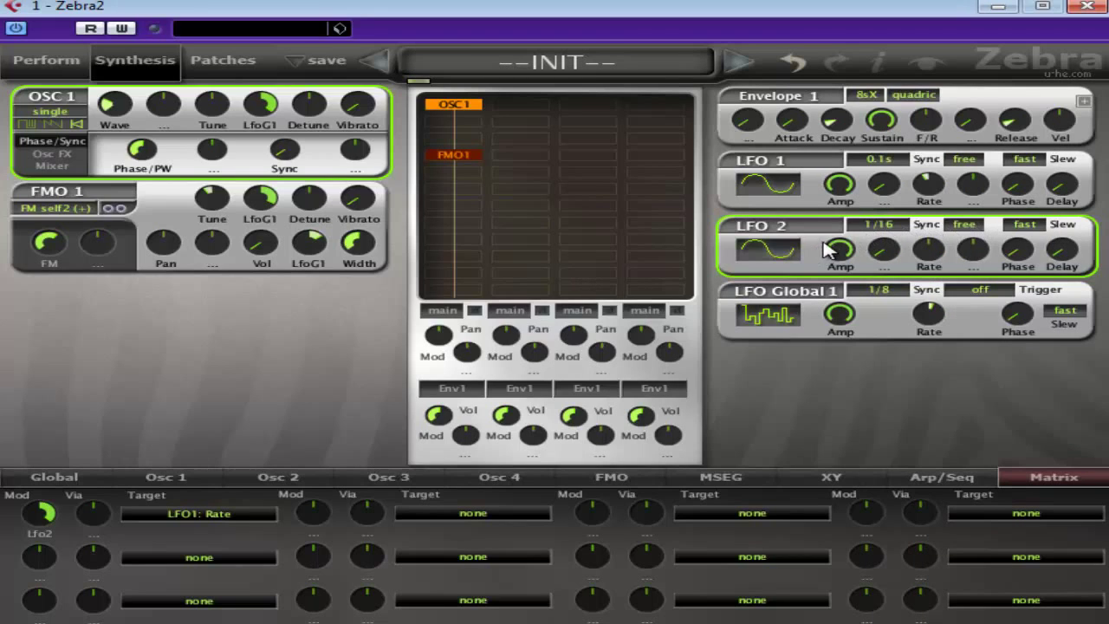
{"action": "left_click_drag", "start_coordinate": [953, 238], "coordinate": [943, 267]}
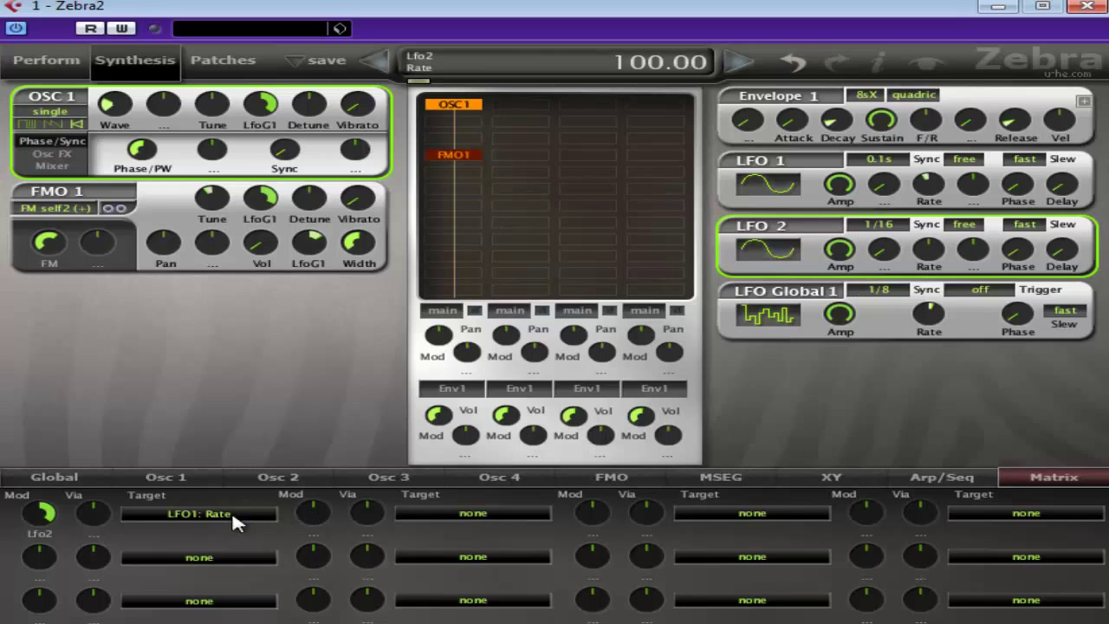
Reset the matrix slot depth to zero, then set it to full depth 100.
{"action": "left_click_drag", "start_coordinate": [39, 513], "coordinate": [40, 549]}
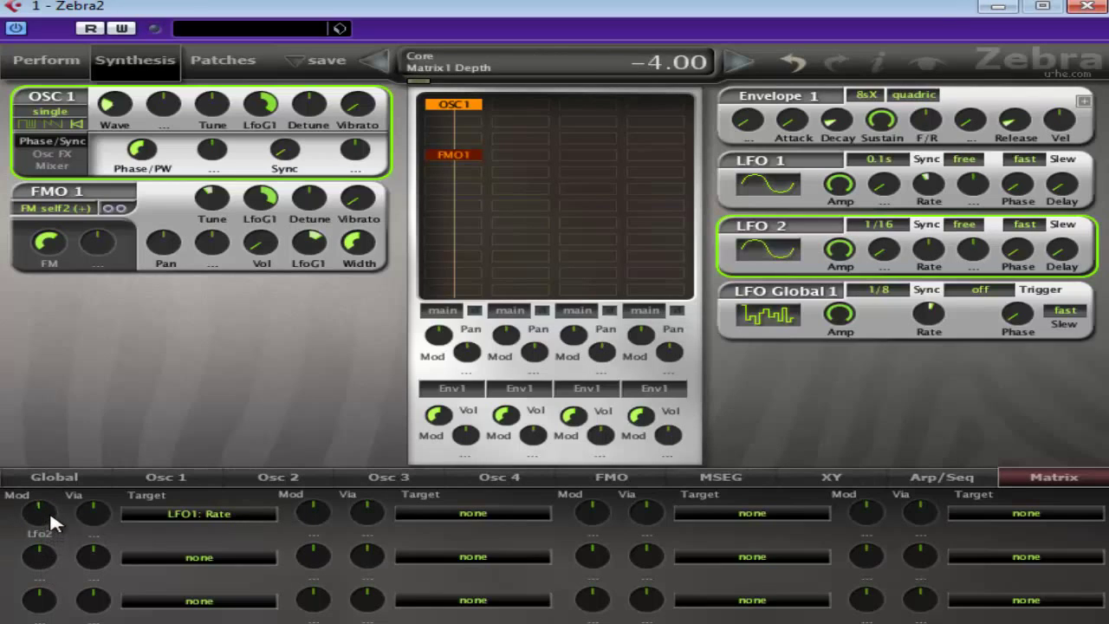
{"action": "double_click", "coordinate": [50, 510]}
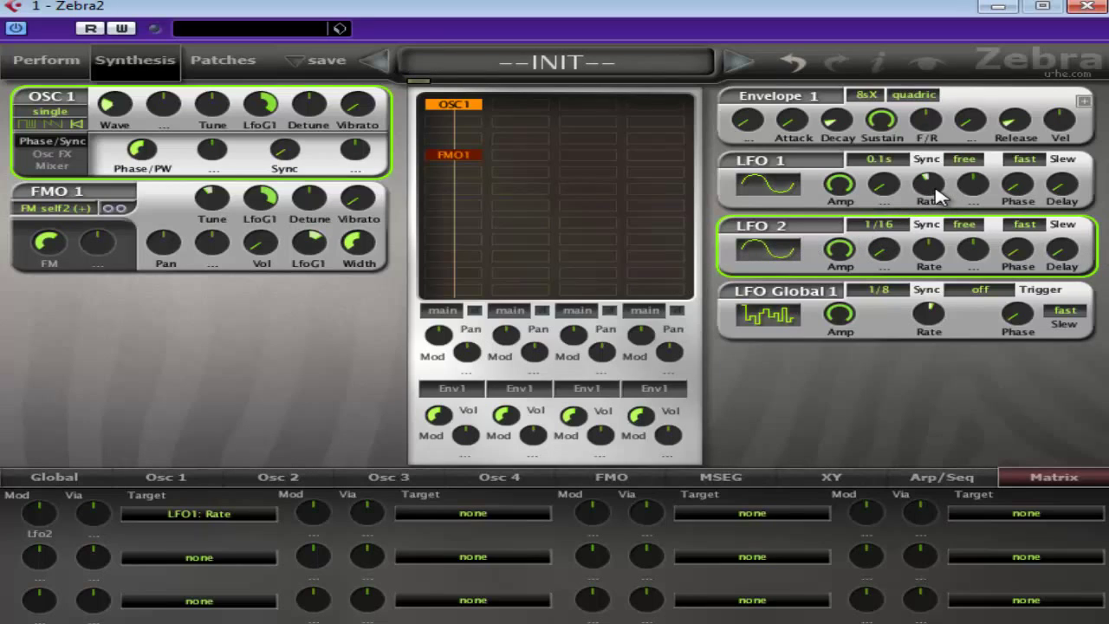
{"action": "left_click", "coordinate": [969, 199]}
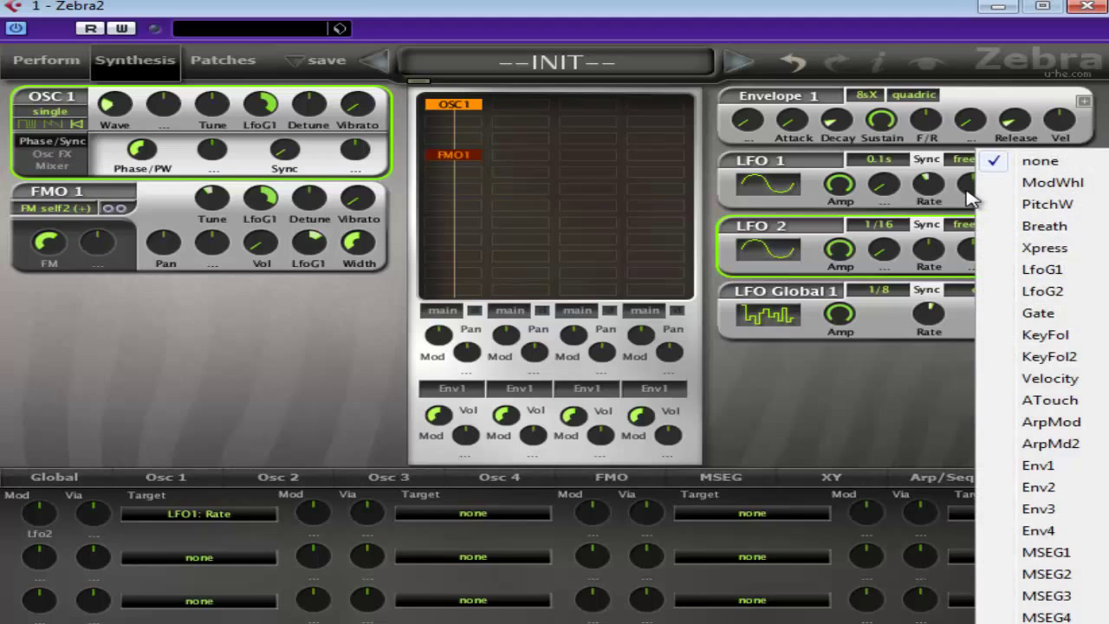
{"action": "left_click", "coordinate": [962, 208]}
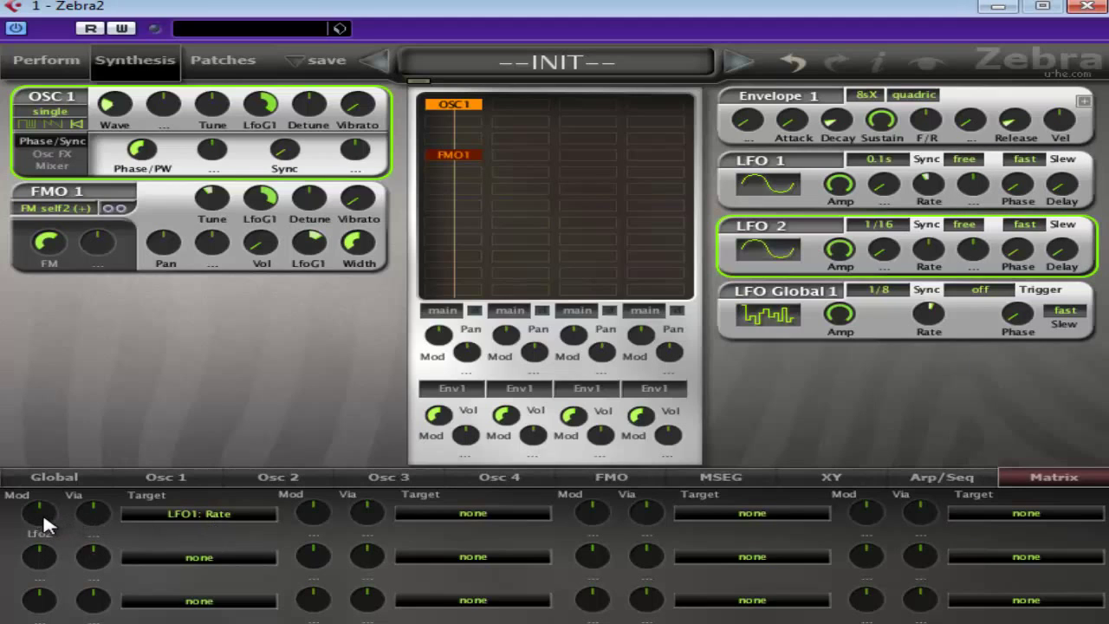
{"action": "left_click_drag", "start_coordinate": [42, 513], "coordinate": [53, 377]}
Add ModFX1, Delay1 and Rev1 modules to the Global FX grid.
{"action": "left_click", "coordinate": [42, 477]}
{"action": "right_click", "coordinate": [484, 500]}
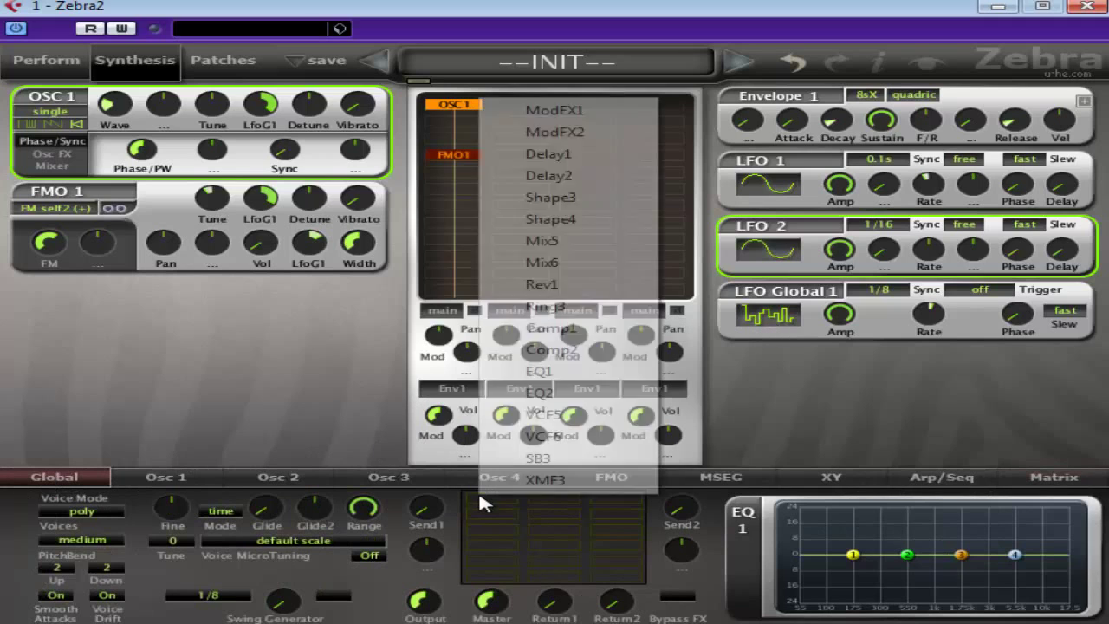
{"action": "left_click", "coordinate": [532, 111]}
{"action": "right_click", "coordinate": [557, 510]}
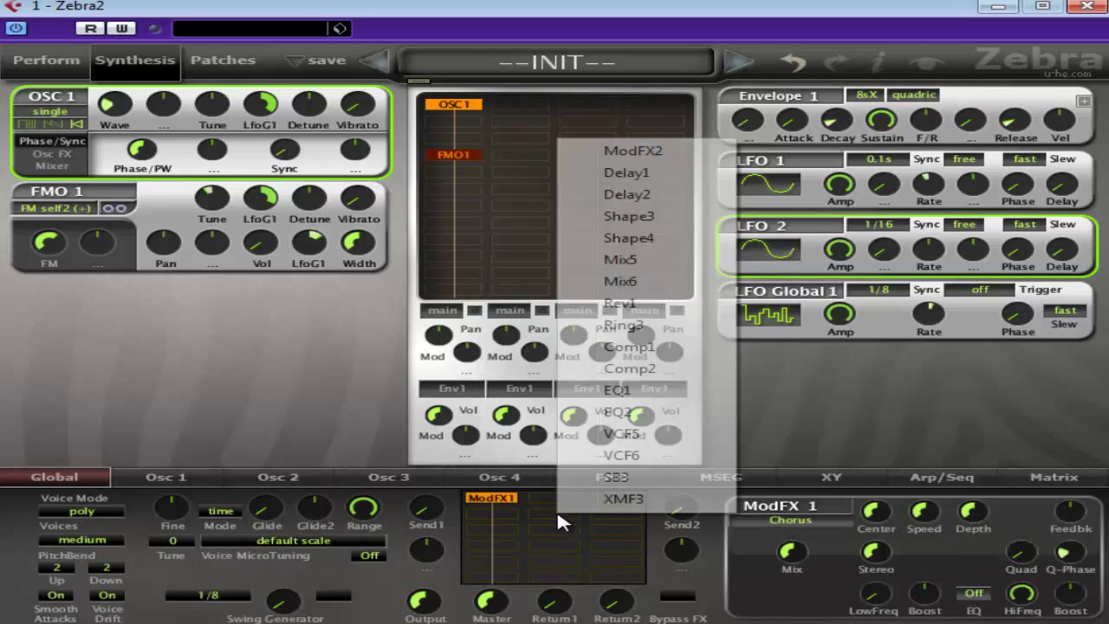
{"action": "left_click", "coordinate": [607, 172]}
{"action": "right_click", "coordinate": [612, 514]}
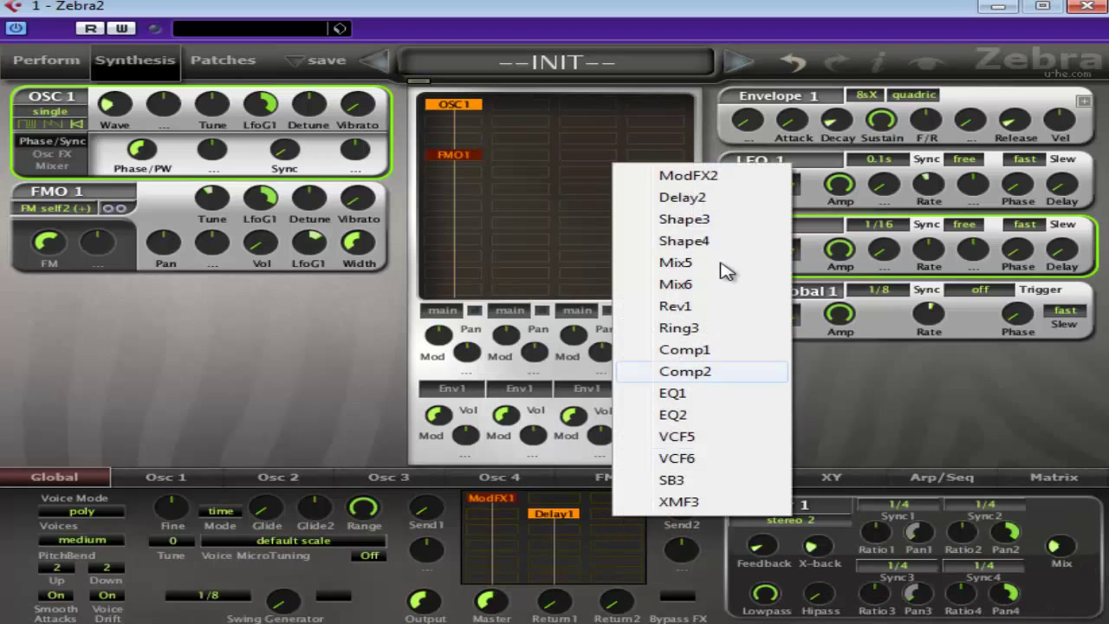
{"action": "left_click", "coordinate": [706, 307]}
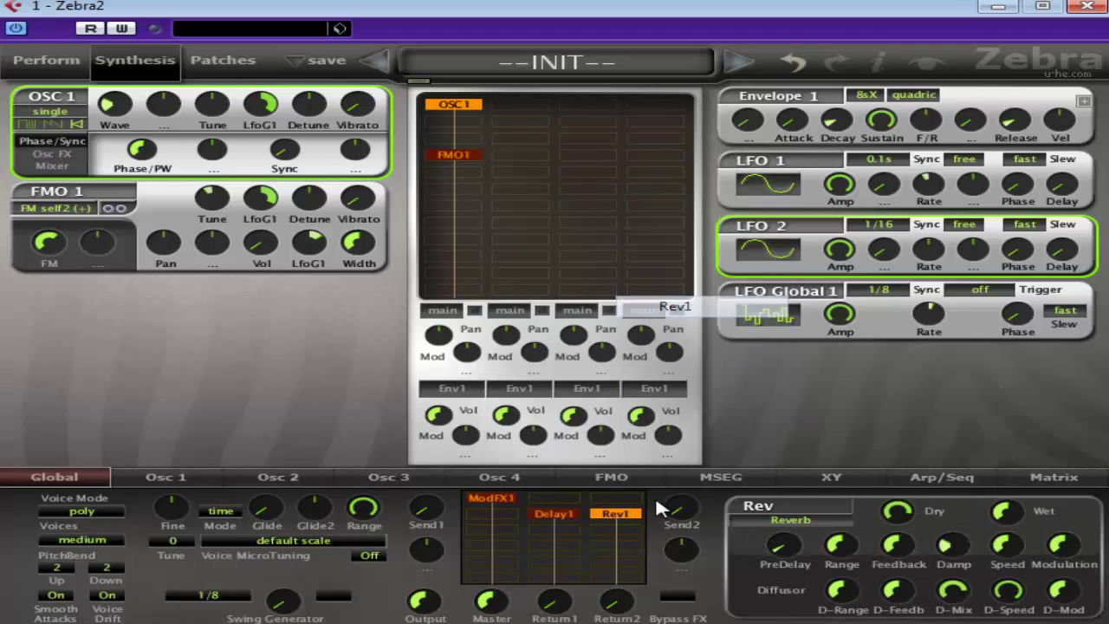
Set ModFX1 to Phaser mode with Mix at 100 and raised feedback.
{"action": "left_click", "coordinate": [551, 512]}
{"action": "left_click", "coordinate": [799, 521]}
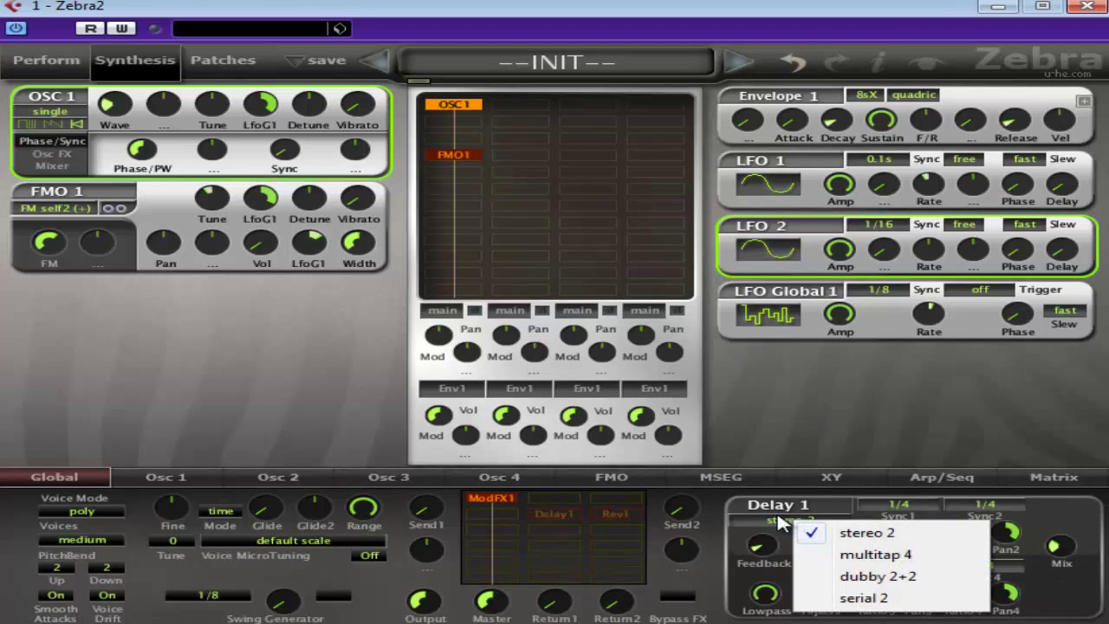
{"action": "left_click", "coordinate": [507, 499]}
{"action": "left_click", "coordinate": [815, 518]}
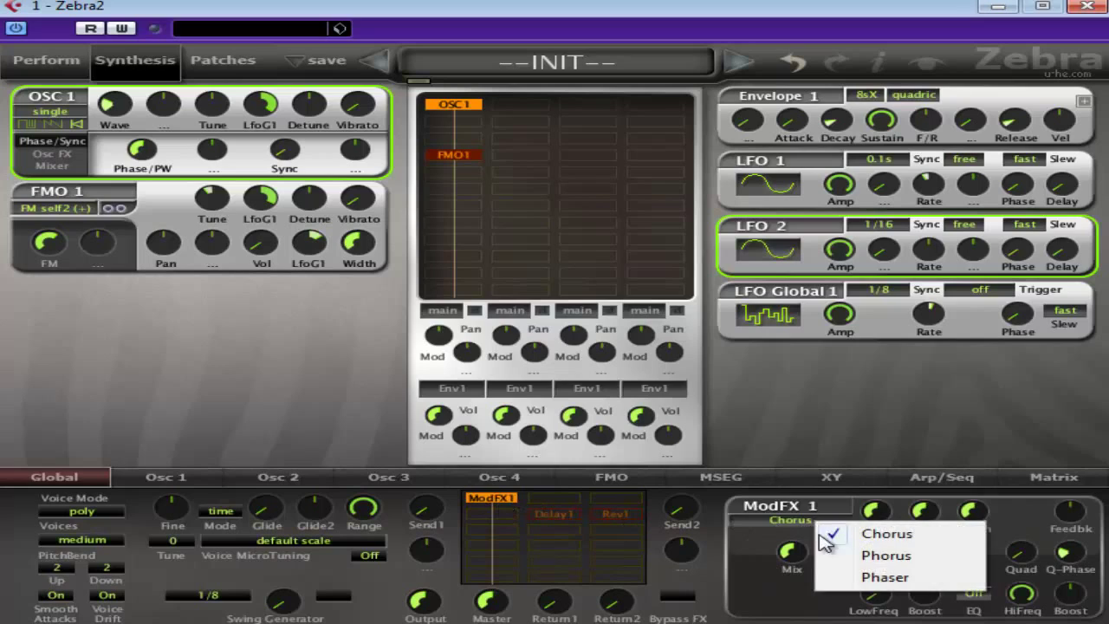
{"action": "left_click", "coordinate": [864, 579]}
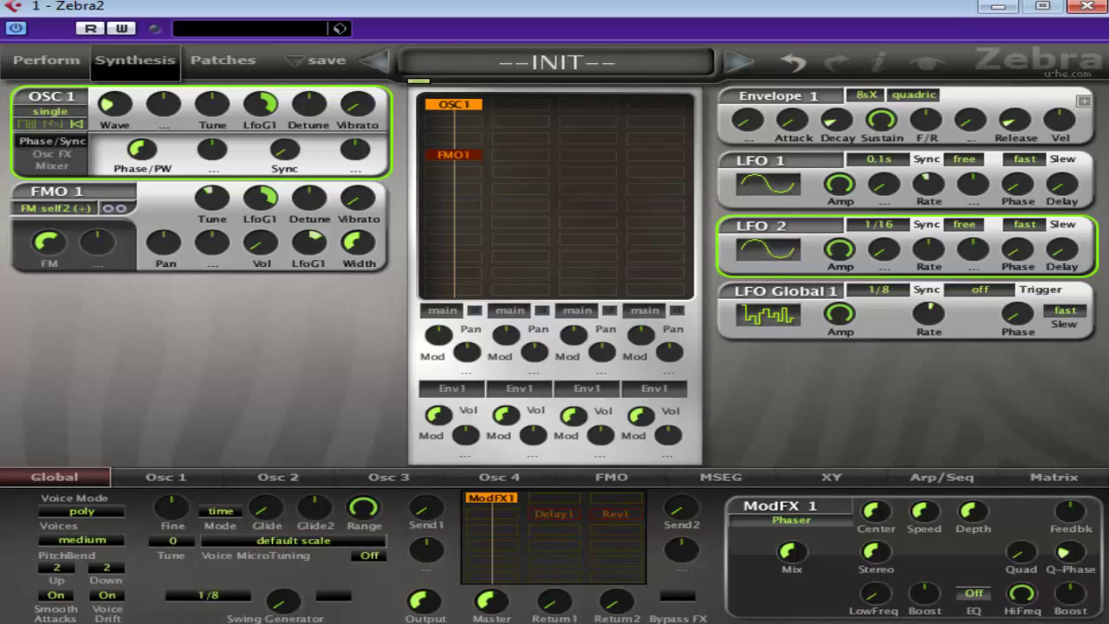
{"action": "mouse_move", "coordinate": [1079, 525]}
{"action": "left_mouse_down"}
{"action": "mouse_move", "coordinate": [1084, 502]}
{"action": "mouse_move", "coordinate": [1083, 518]}
{"action": "left_mouse_up"}
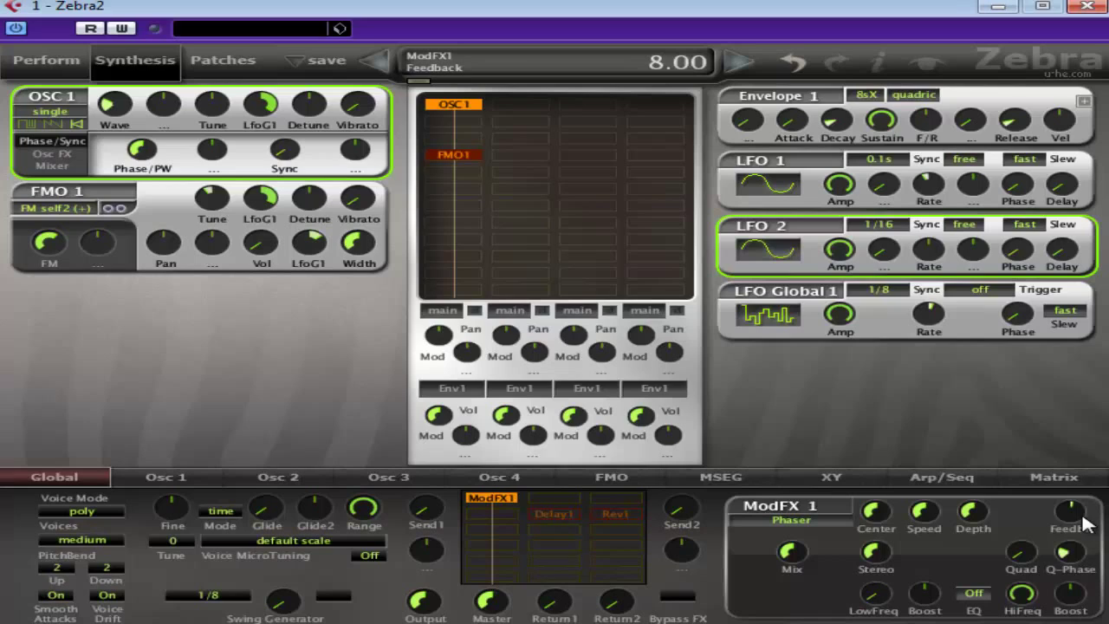
{"action": "double_click", "coordinate": [795, 555]}
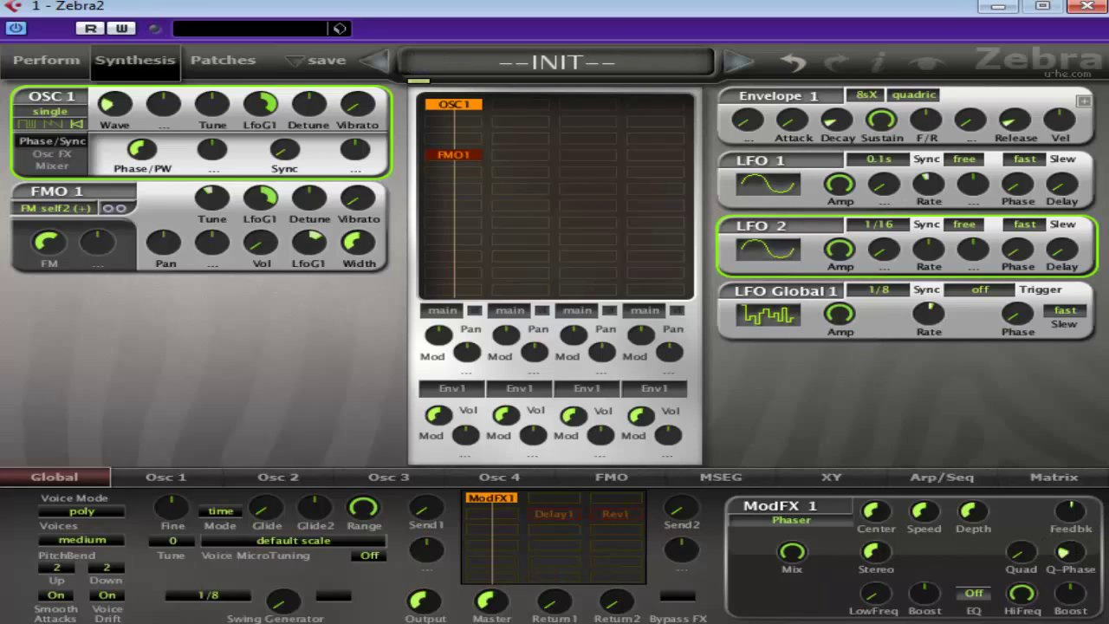
{"action": "left_click_drag", "start_coordinate": [1072, 515], "coordinate": [1073, 527]}
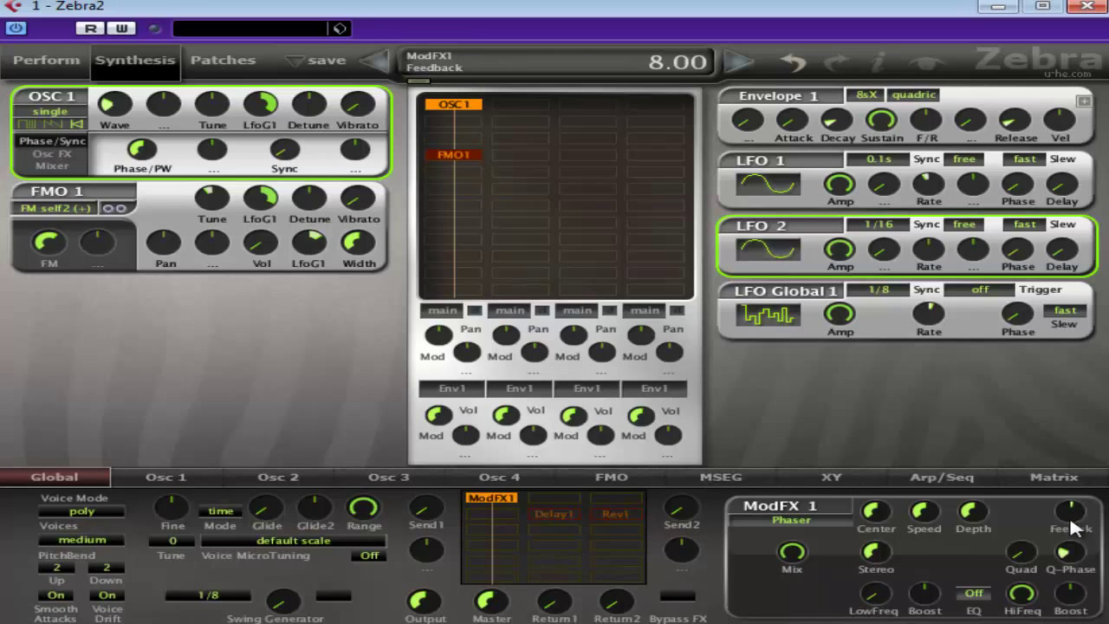
{"action": "left_click_drag", "start_coordinate": [1073, 524], "coordinate": [1075, 564]}
Turn both voice sends, Send1 and Send2, up to maximum.
{"action": "left_click", "coordinate": [555, 513]}
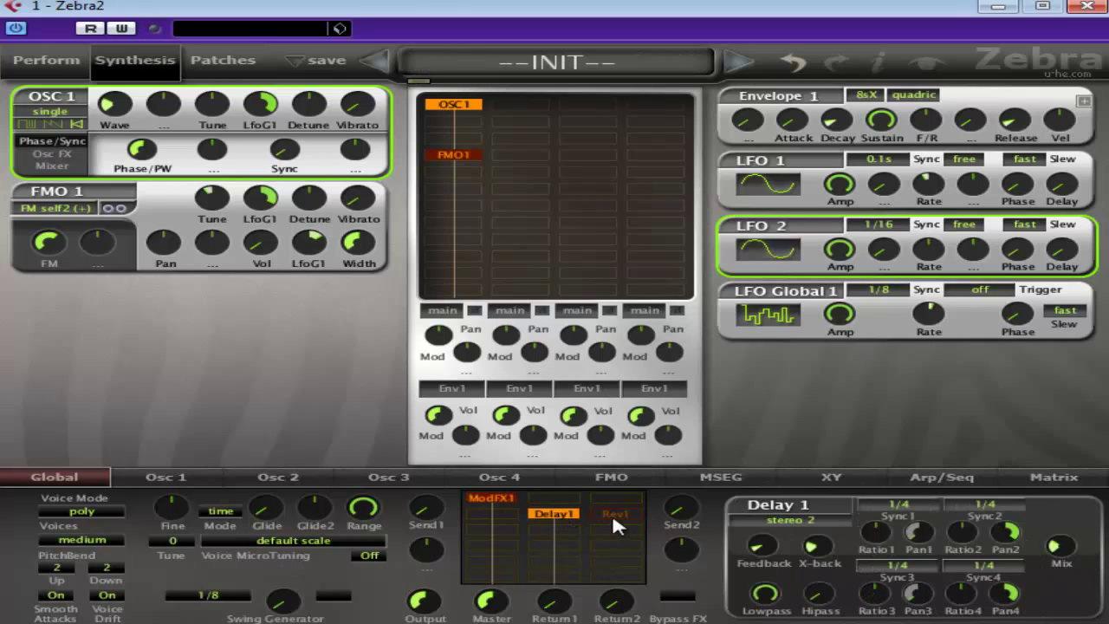
{"action": "left_click", "coordinate": [615, 514]}
{"action": "left_click_drag", "start_coordinate": [627, 513], "coordinate": [568, 511]}
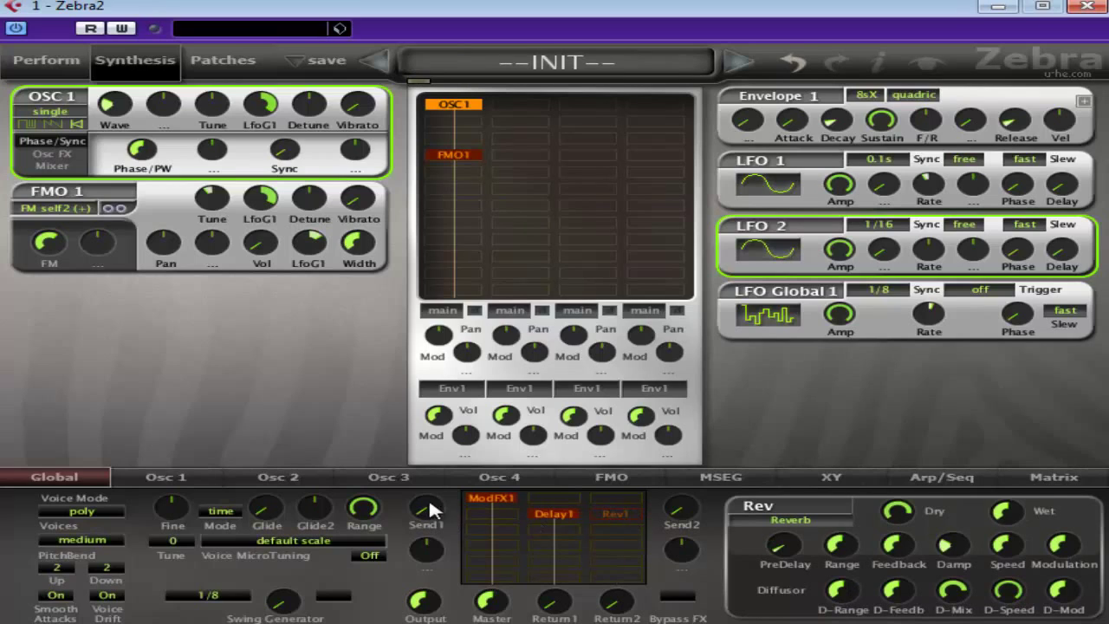
{"action": "left_click_drag", "start_coordinate": [428, 507], "coordinate": [428, 481]}
{"action": "left_click_drag", "start_coordinate": [680, 510], "coordinate": [680, 483]}
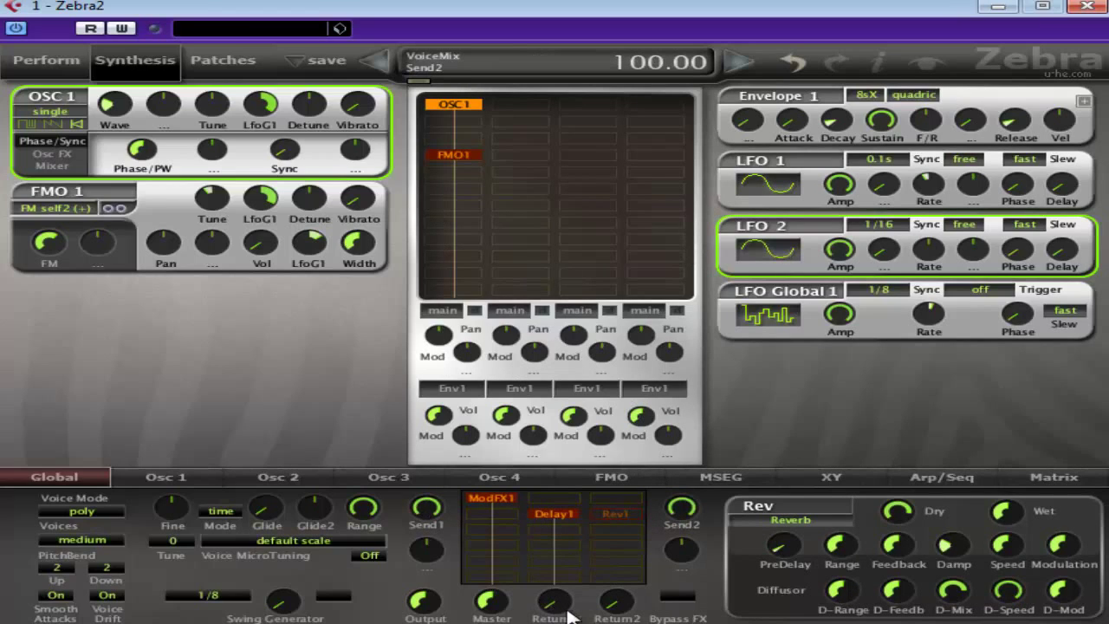
Try Delay 1 Sync2 at 1/8 dot, raise the delay return to 16.50, then restore Sync2 to 1/4.
{"action": "left_click", "coordinate": [559, 517]}
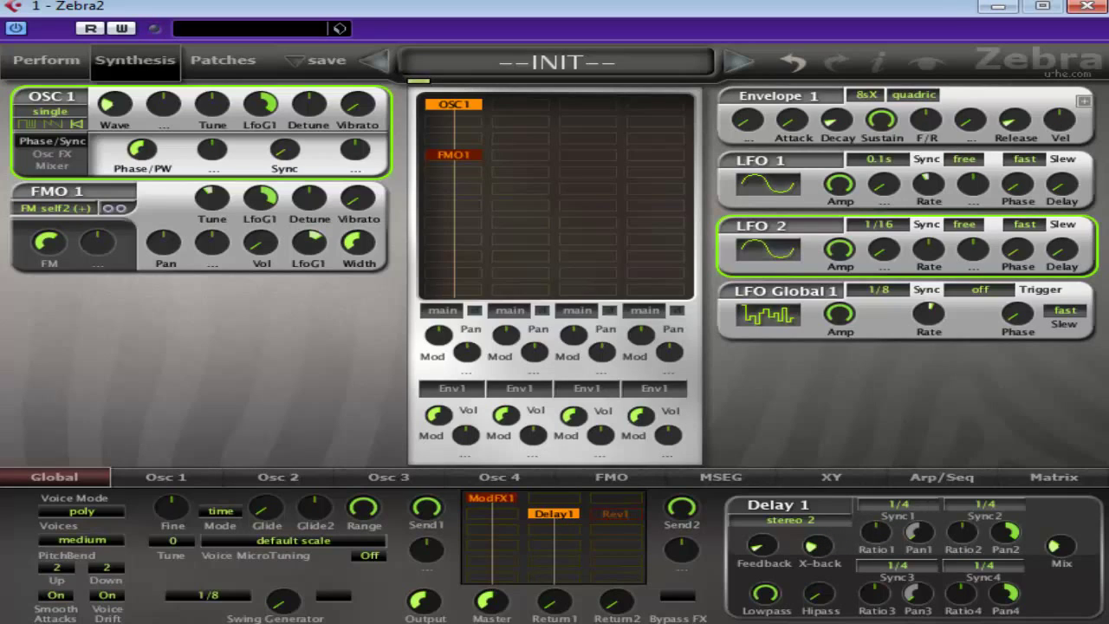
{"action": "mouse_move", "coordinate": [567, 579]}
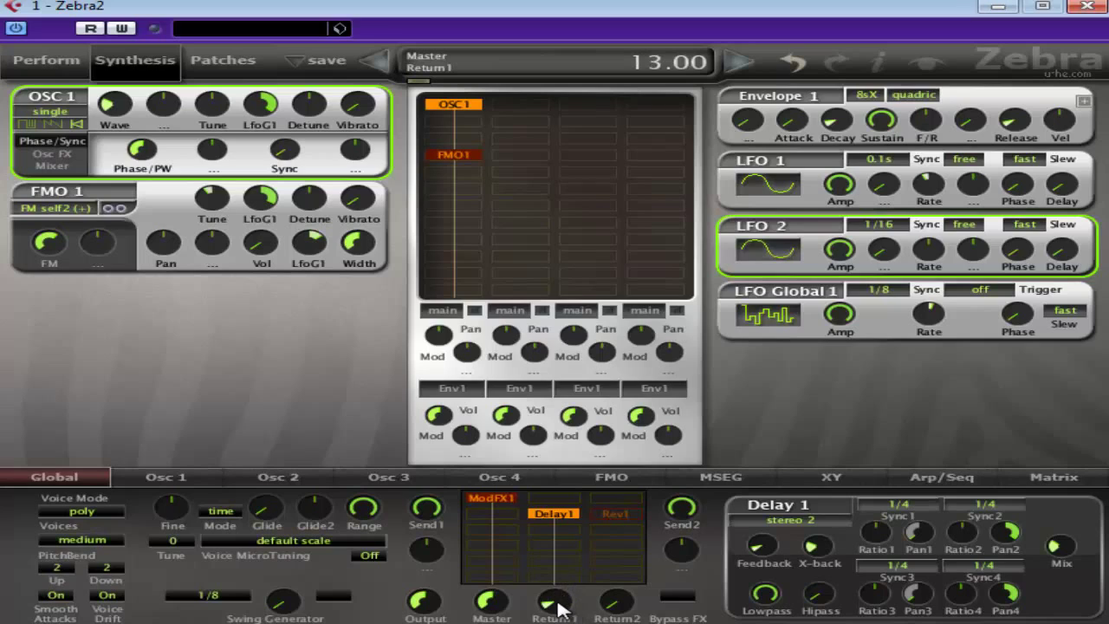
{"action": "scroll", "coordinate": [555, 606], "scroll_direction": "down", "scroll_amount": 1}
{"action": "scroll", "coordinate": [557, 614], "scroll_direction": "down", "scroll_amount": 1}
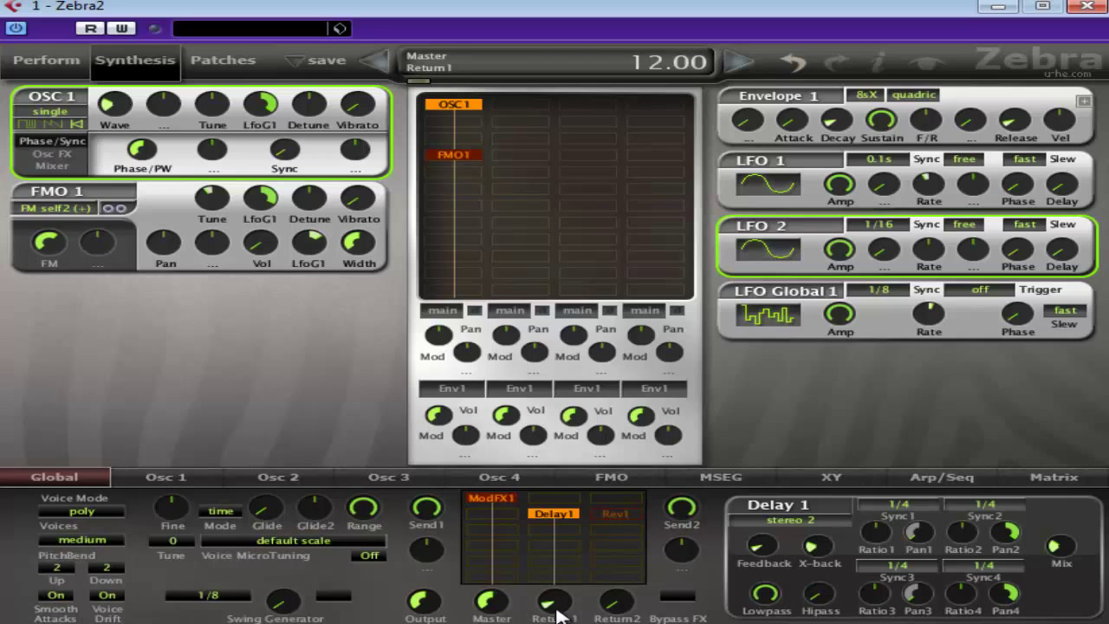
{"action": "left_click", "coordinate": [979, 516]}
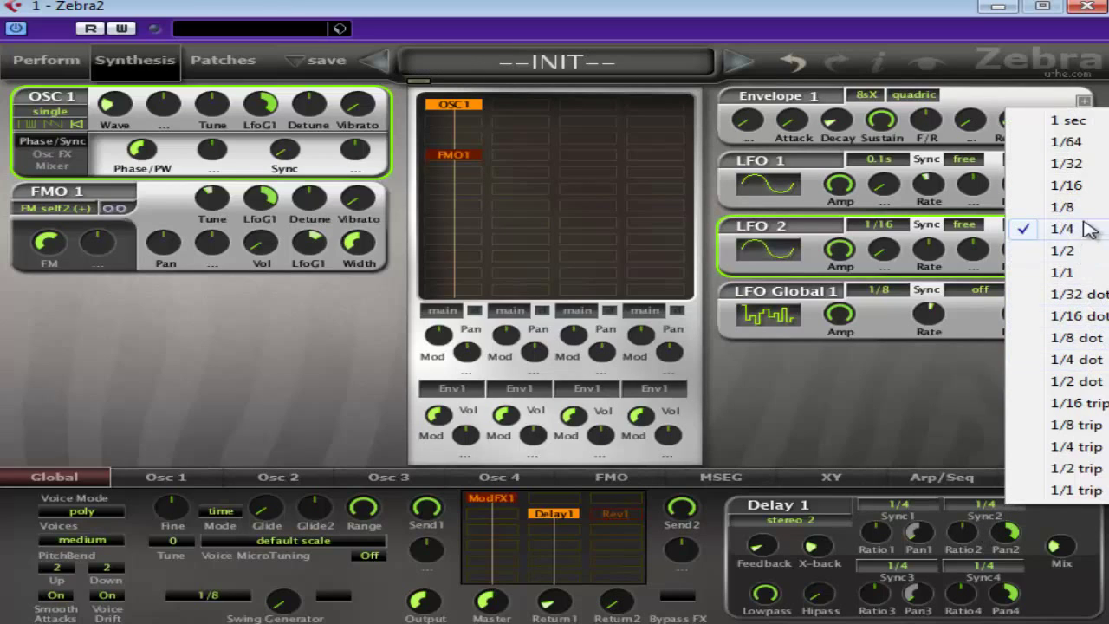
{"action": "left_click", "coordinate": [1075, 338]}
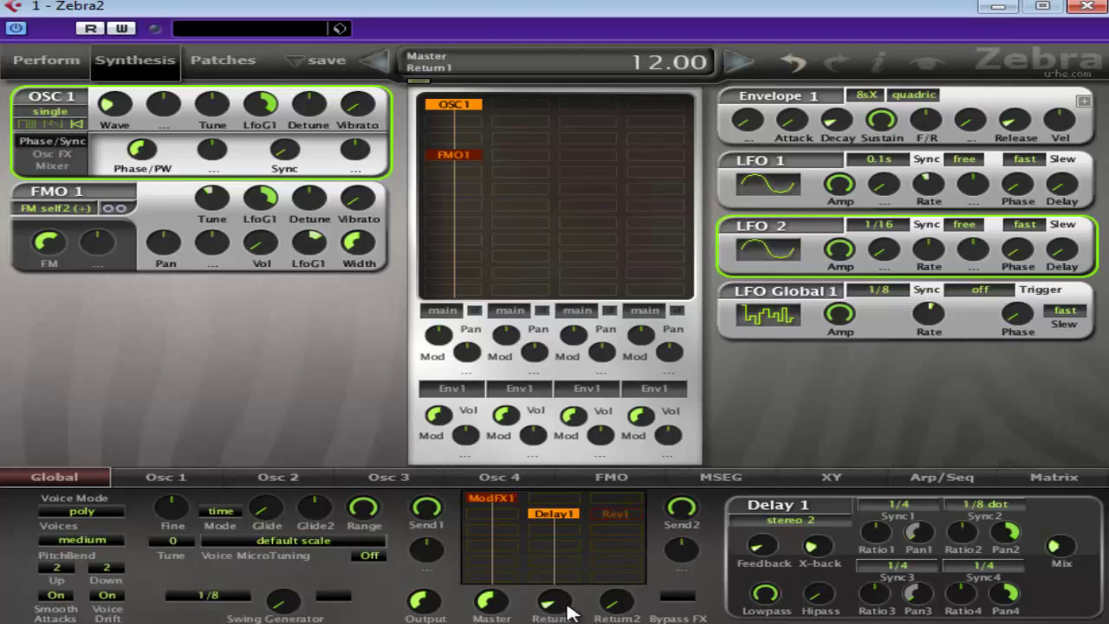
{"action": "left_click_drag", "start_coordinate": [566, 604], "coordinate": [569, 601]}
{"action": "left_click", "coordinate": [983, 503]}
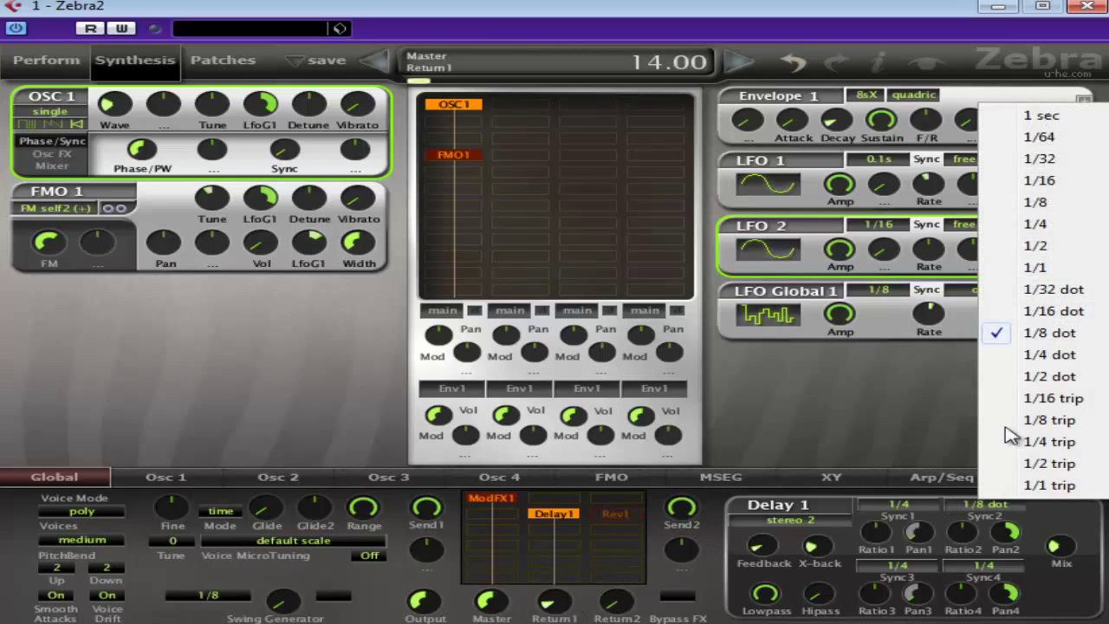
{"action": "left_click", "coordinate": [1082, 224]}
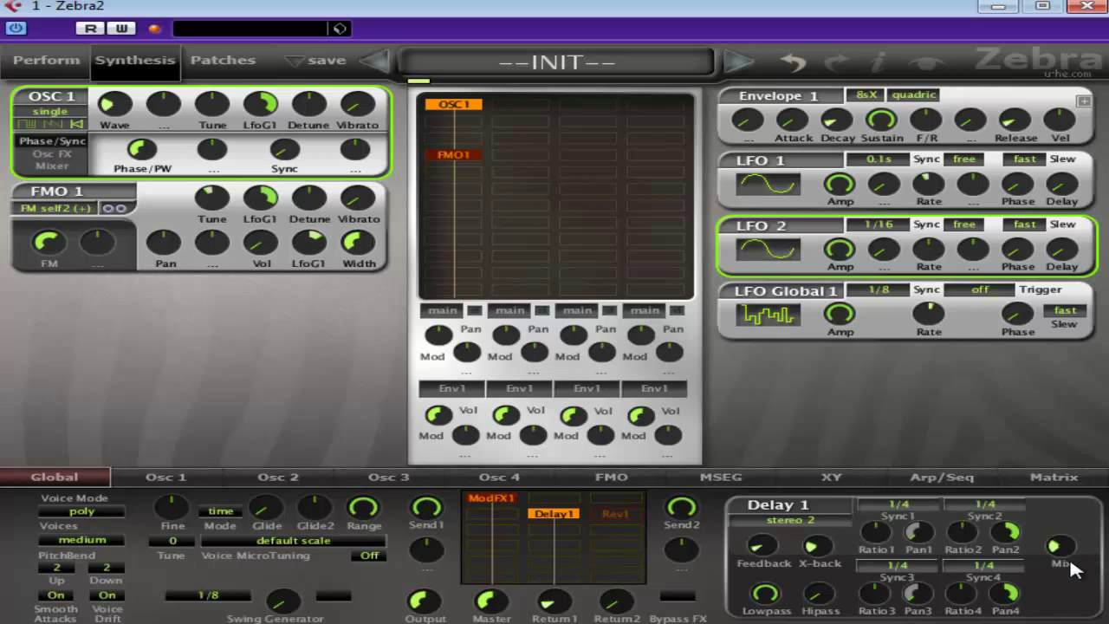
Lower the delay return to 15.50 and make Rev1 fully wet with Dry at 0.
{"action": "mouse_move", "coordinate": [574, 607]}
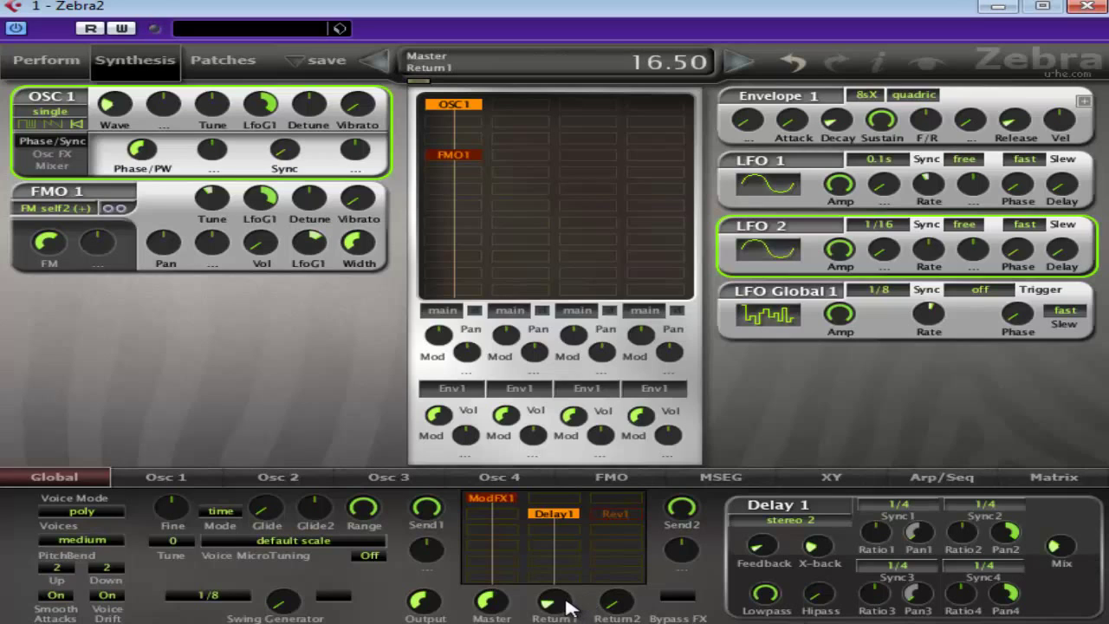
{"action": "scroll", "coordinate": [574, 607], "scroll_direction": "down", "scroll_amount": 1}
{"action": "left_click", "coordinate": [615, 513]}
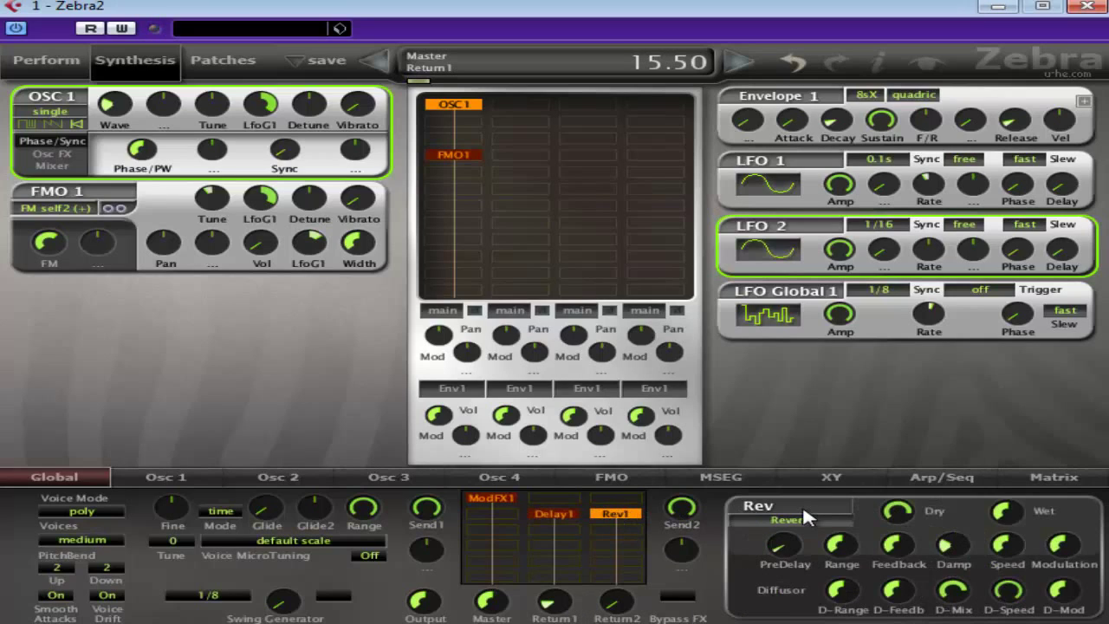
{"action": "left_click_drag", "start_coordinate": [1006, 511], "coordinate": [1006, 468]}
{"action": "left_click_drag", "start_coordinate": [898, 511], "coordinate": [898, 572]}
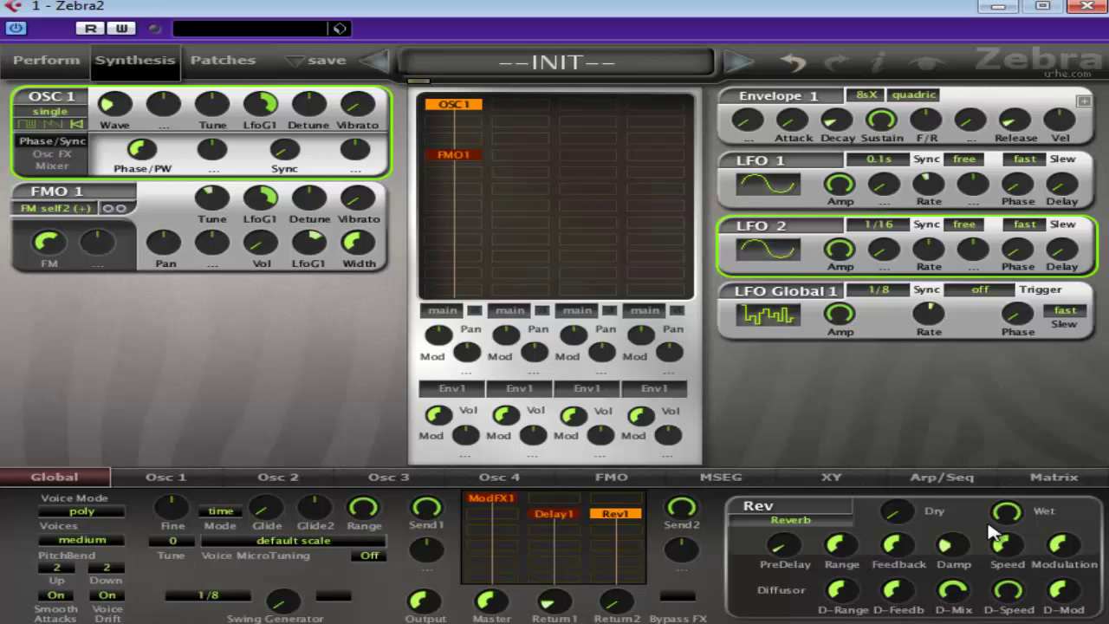
Set the reverb return level to about 5.50.
{"action": "left_click_drag", "start_coordinate": [631, 599], "coordinate": [631, 592]}
{"action": "scroll", "coordinate": [630, 598], "scroll_direction": "down", "scroll_amount": 2}
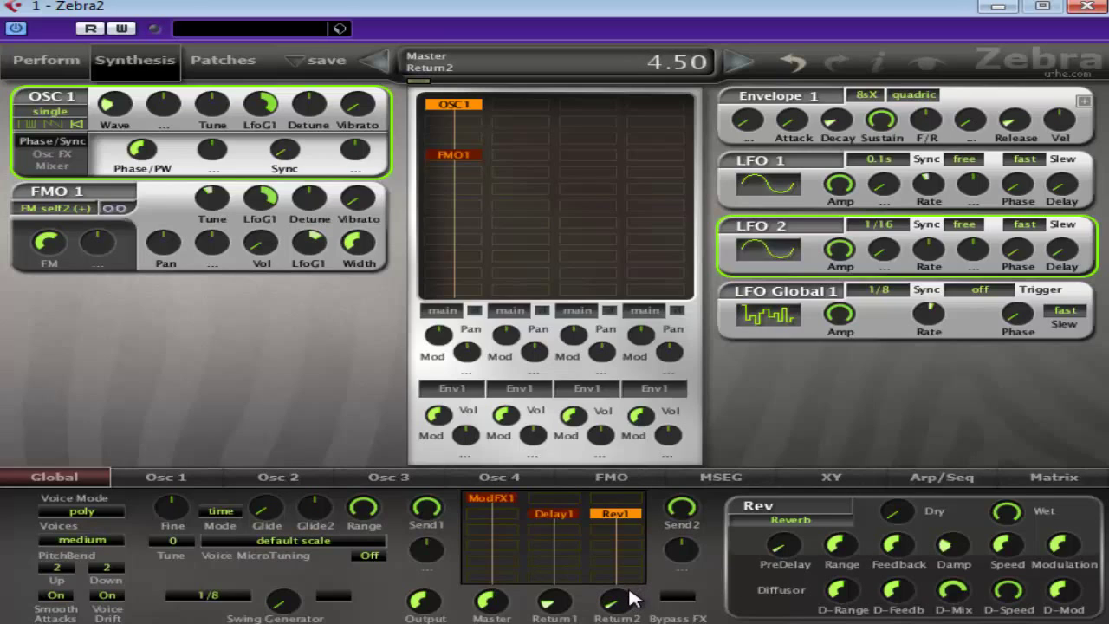
{"action": "scroll", "coordinate": [630, 598], "scroll_direction": "up", "scroll_amount": 2}
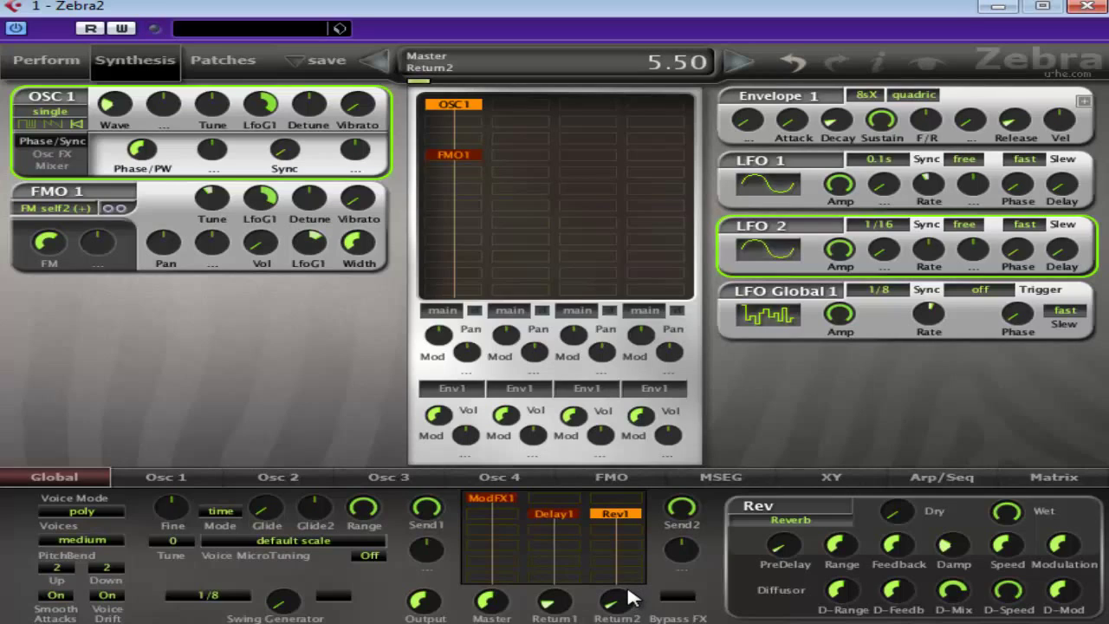